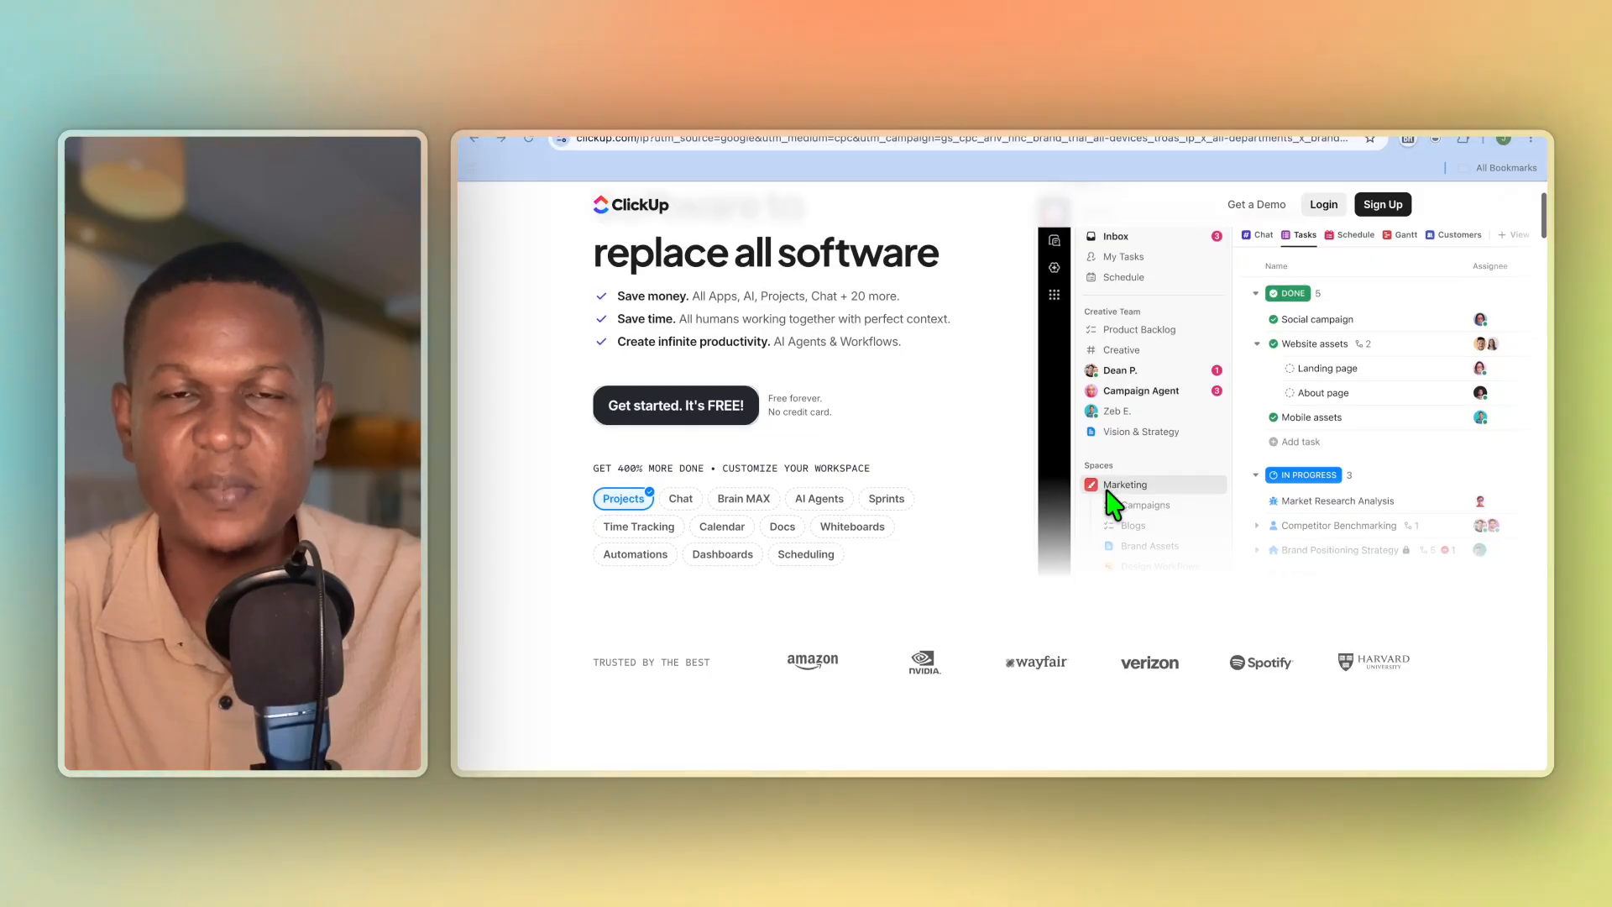
# Step: Scroll through the ClickUp homepage to review its features and sections
pyautogui.scroll(-1, 1112, 504)
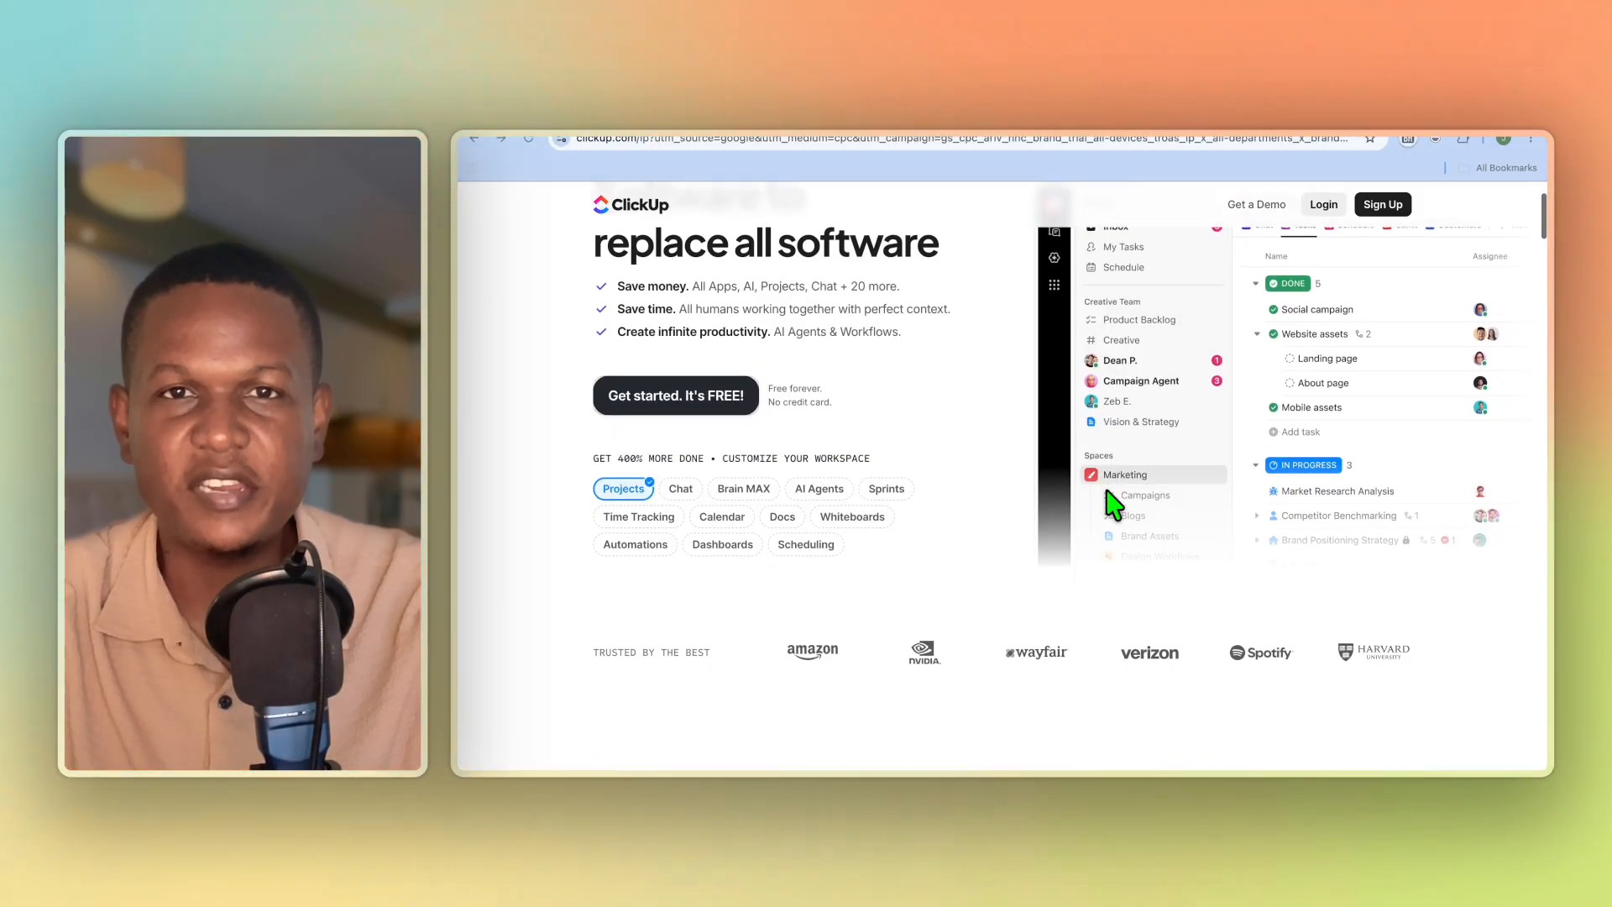
pyautogui.scroll(-5, 1112, 504)
pyautogui.scroll(-1, 1113, 503)
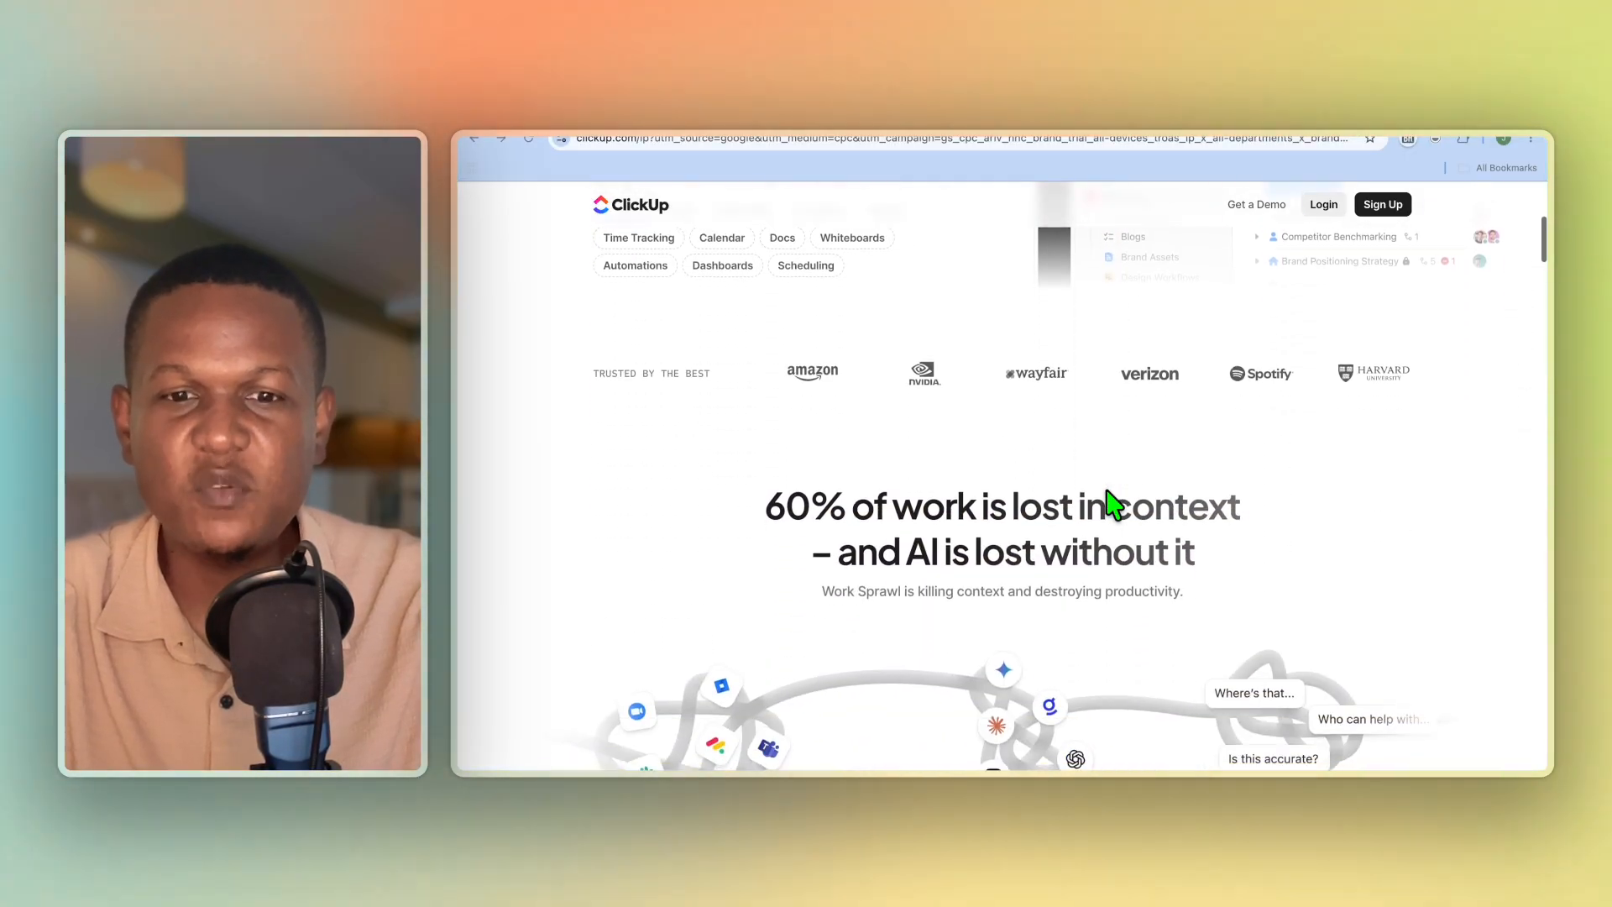
pyautogui.scroll(-1, 1113, 504)
pyautogui.scroll(-3, 1112, 504)
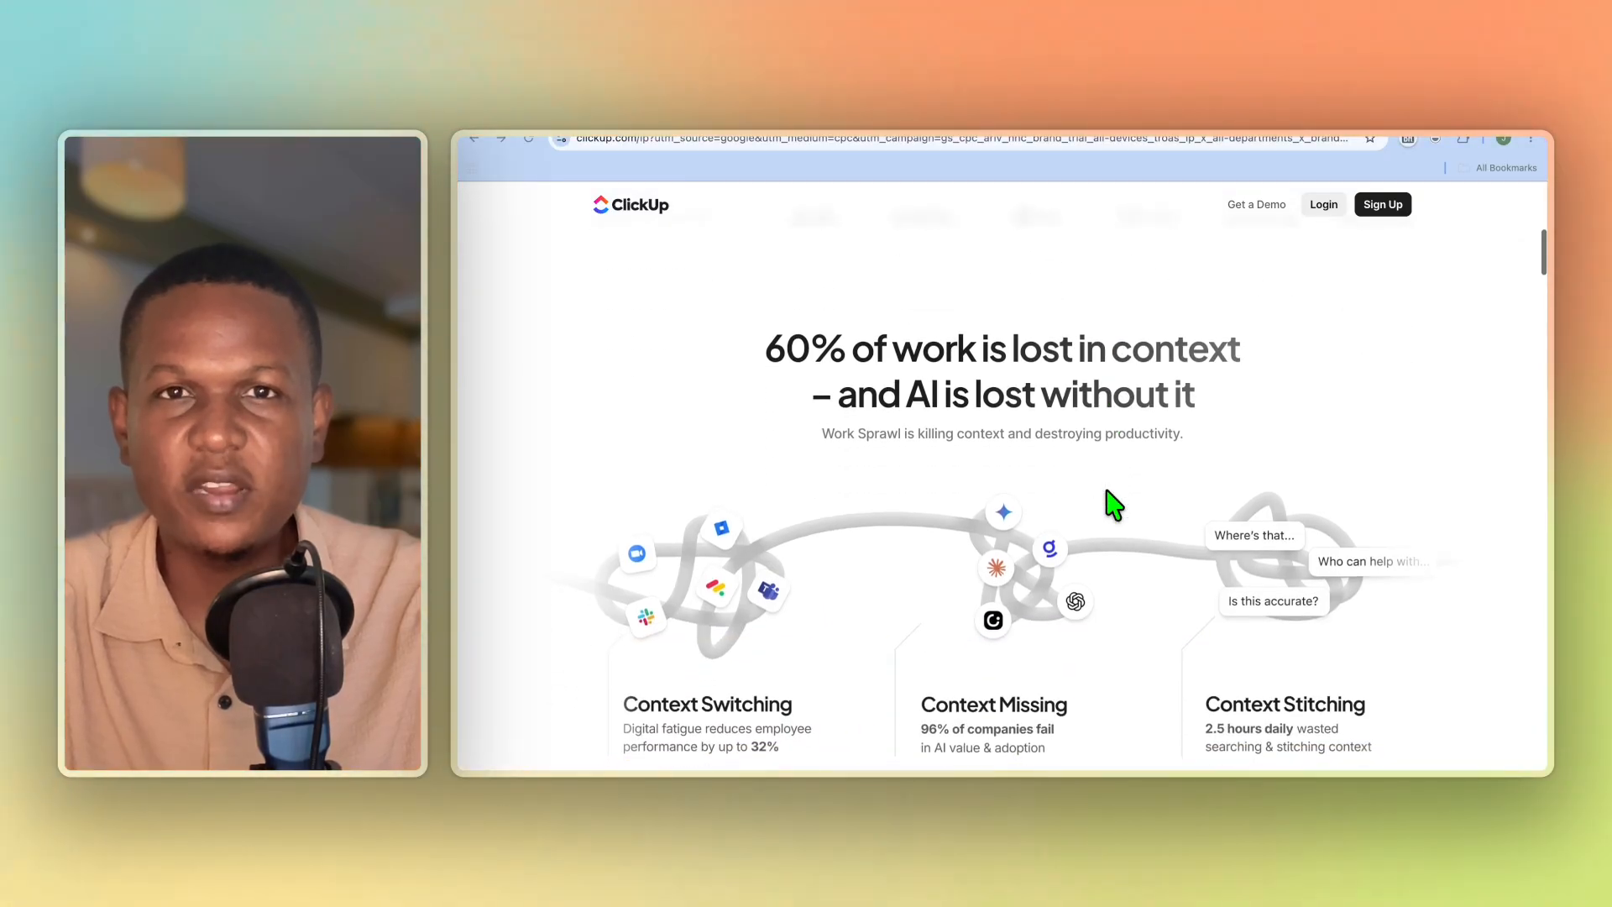
pyautogui.scroll(-1, 1113, 504)
pyautogui.scroll(-3, 1112, 504)
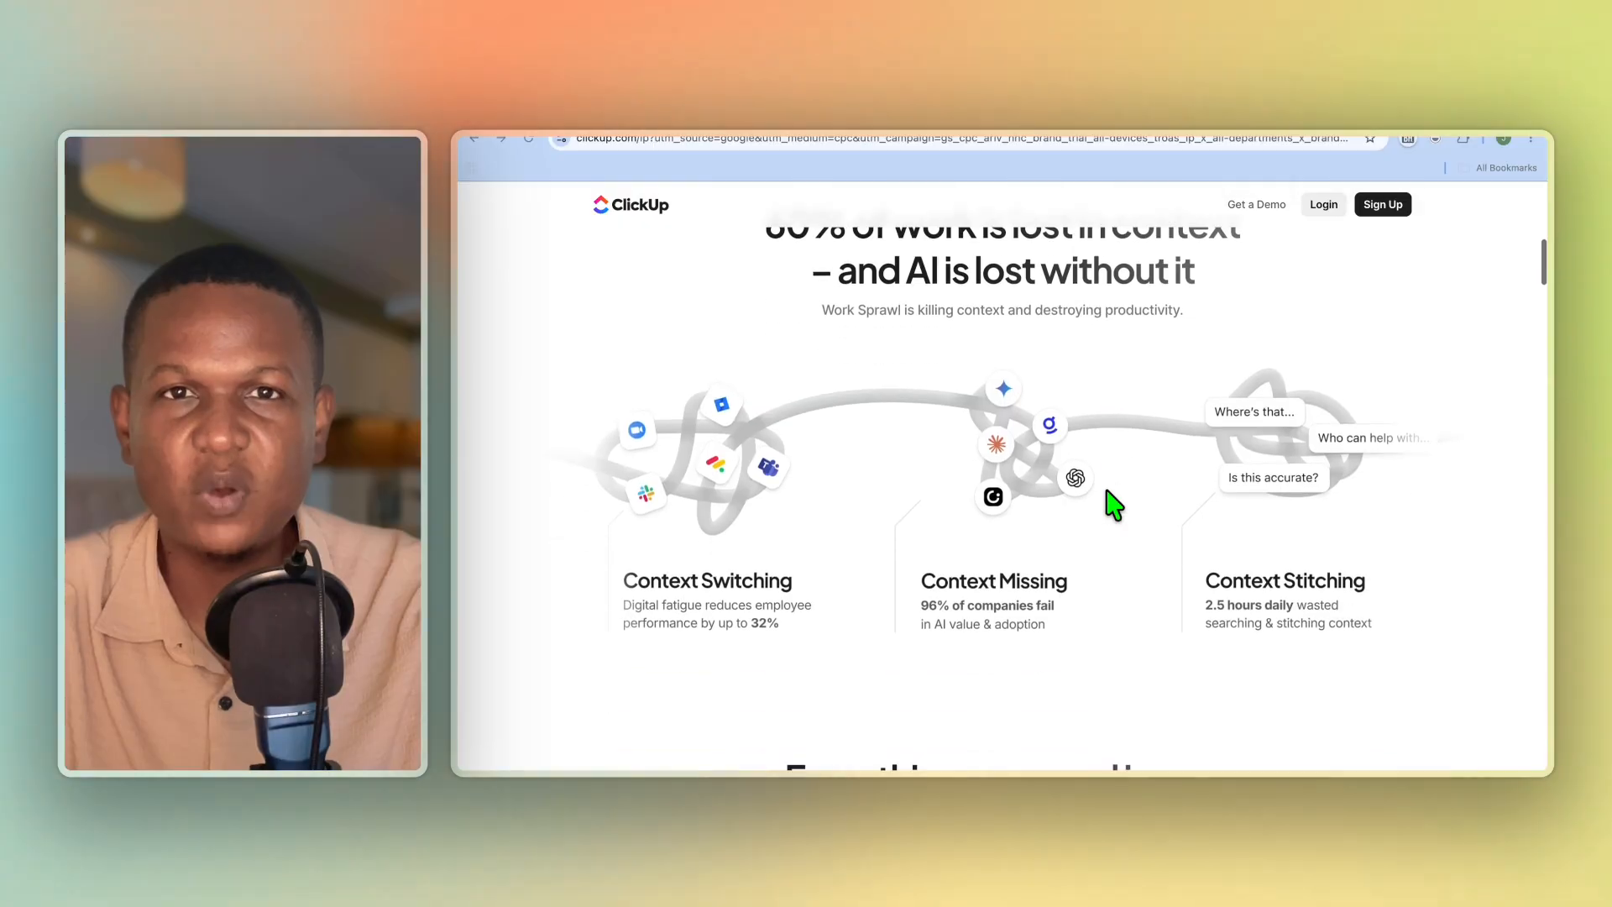
pyautogui.scroll(-5, 1112, 504)
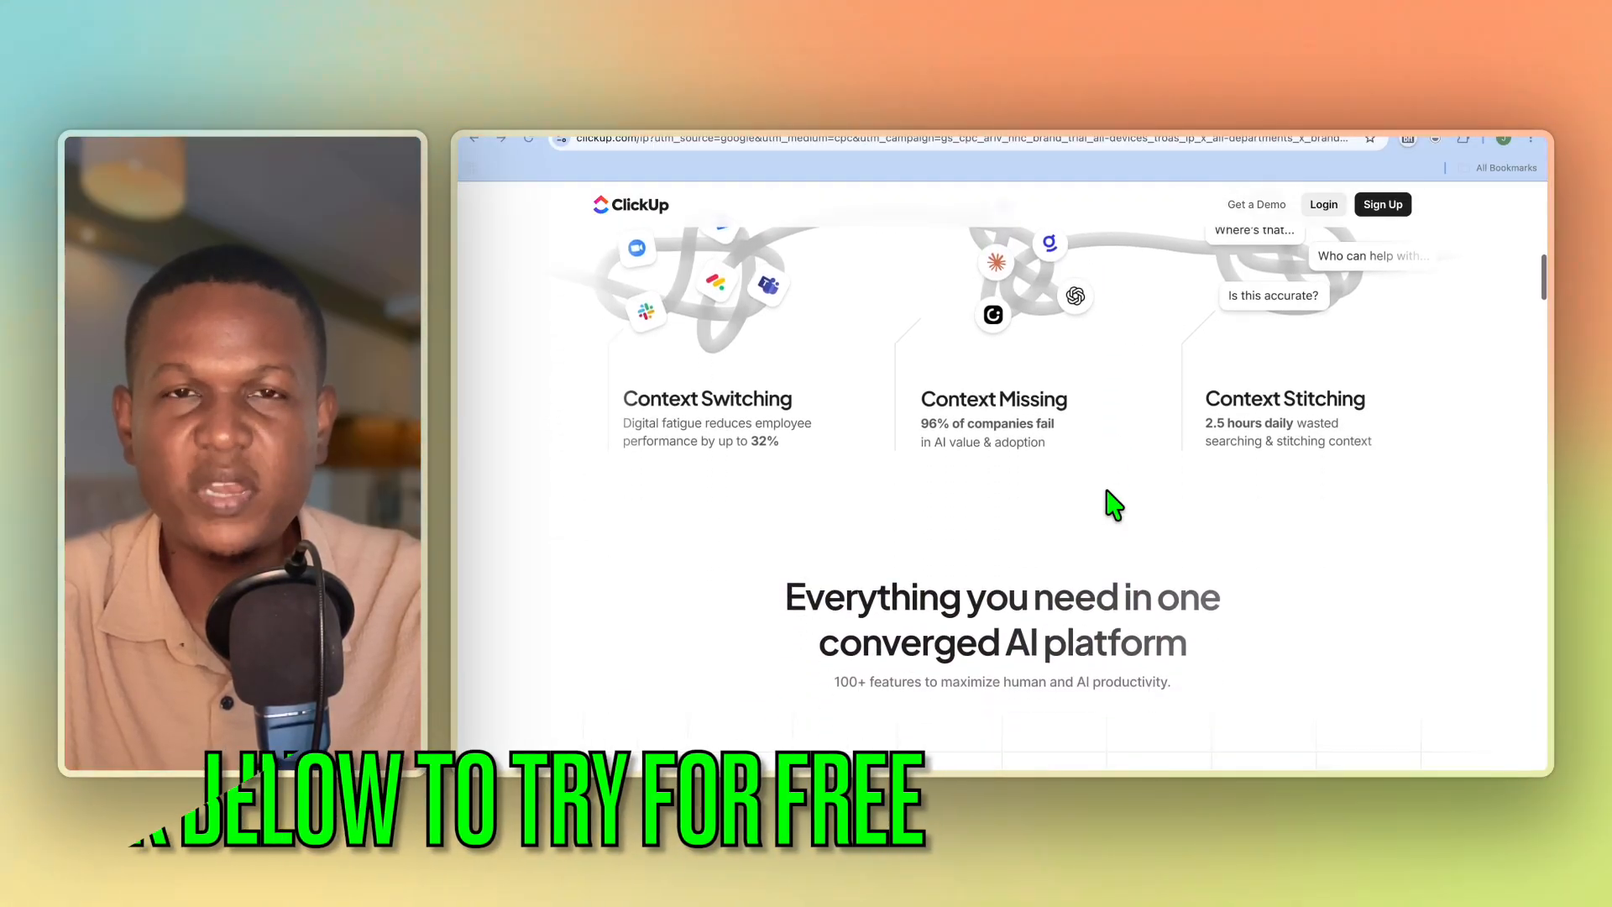
pyautogui.scroll(-5, 1112, 504)
pyautogui.scroll(-2, 1112, 504)
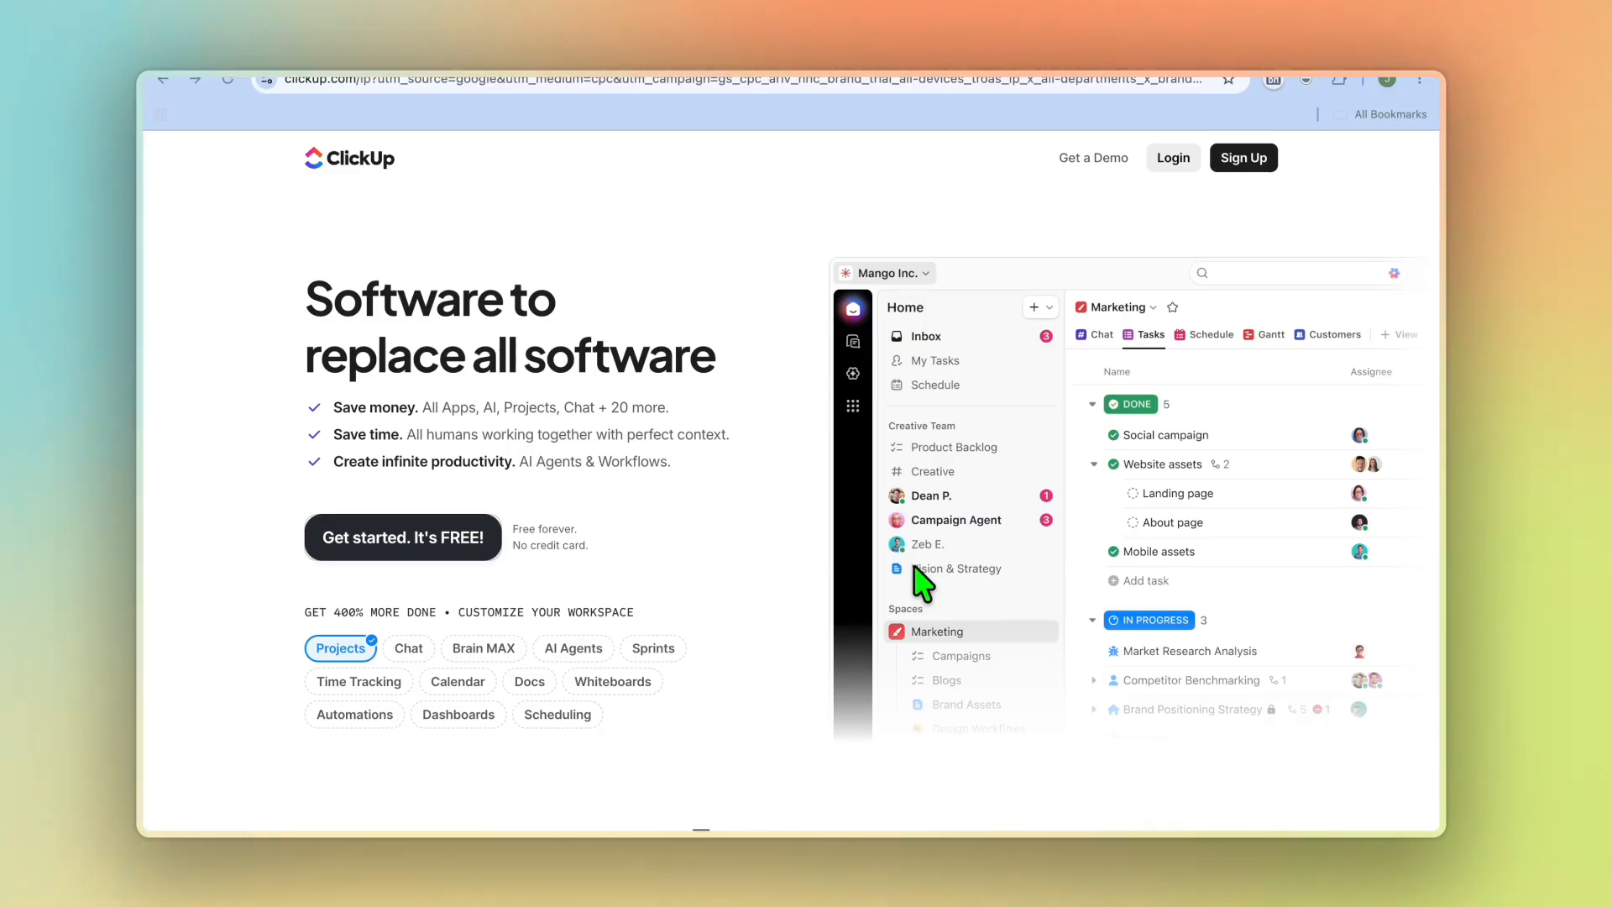
pyautogui.scroll(-3, 750, 499)
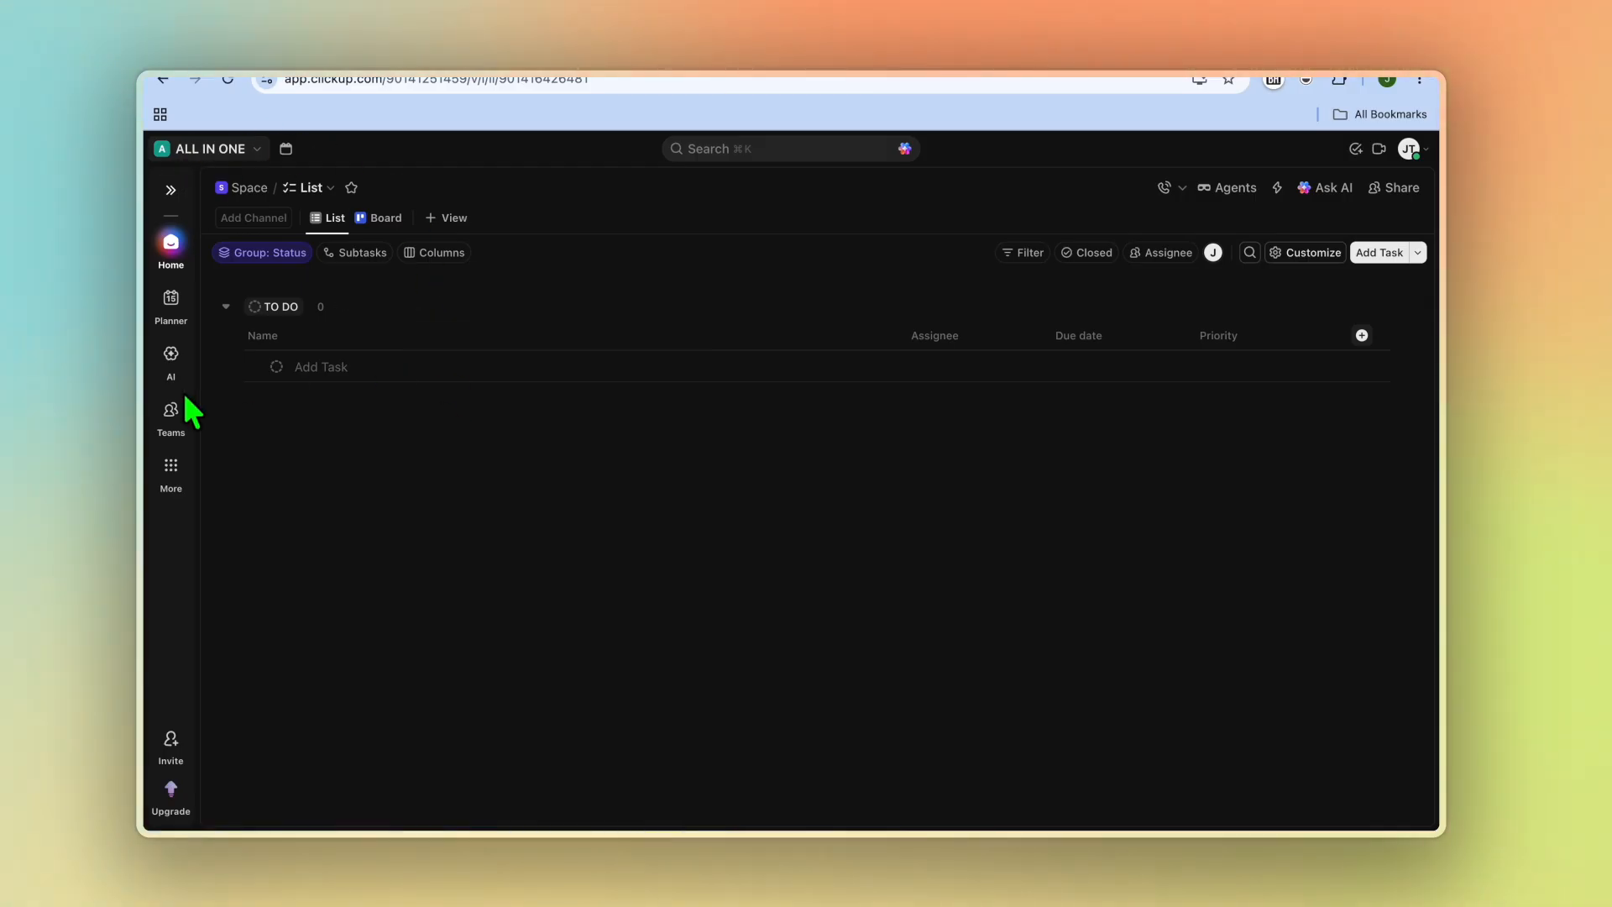
# Step: Expand the sidebar and browse the OPERATIONS and CLIENTS/ SALES spaces
pyautogui.click(171, 191)
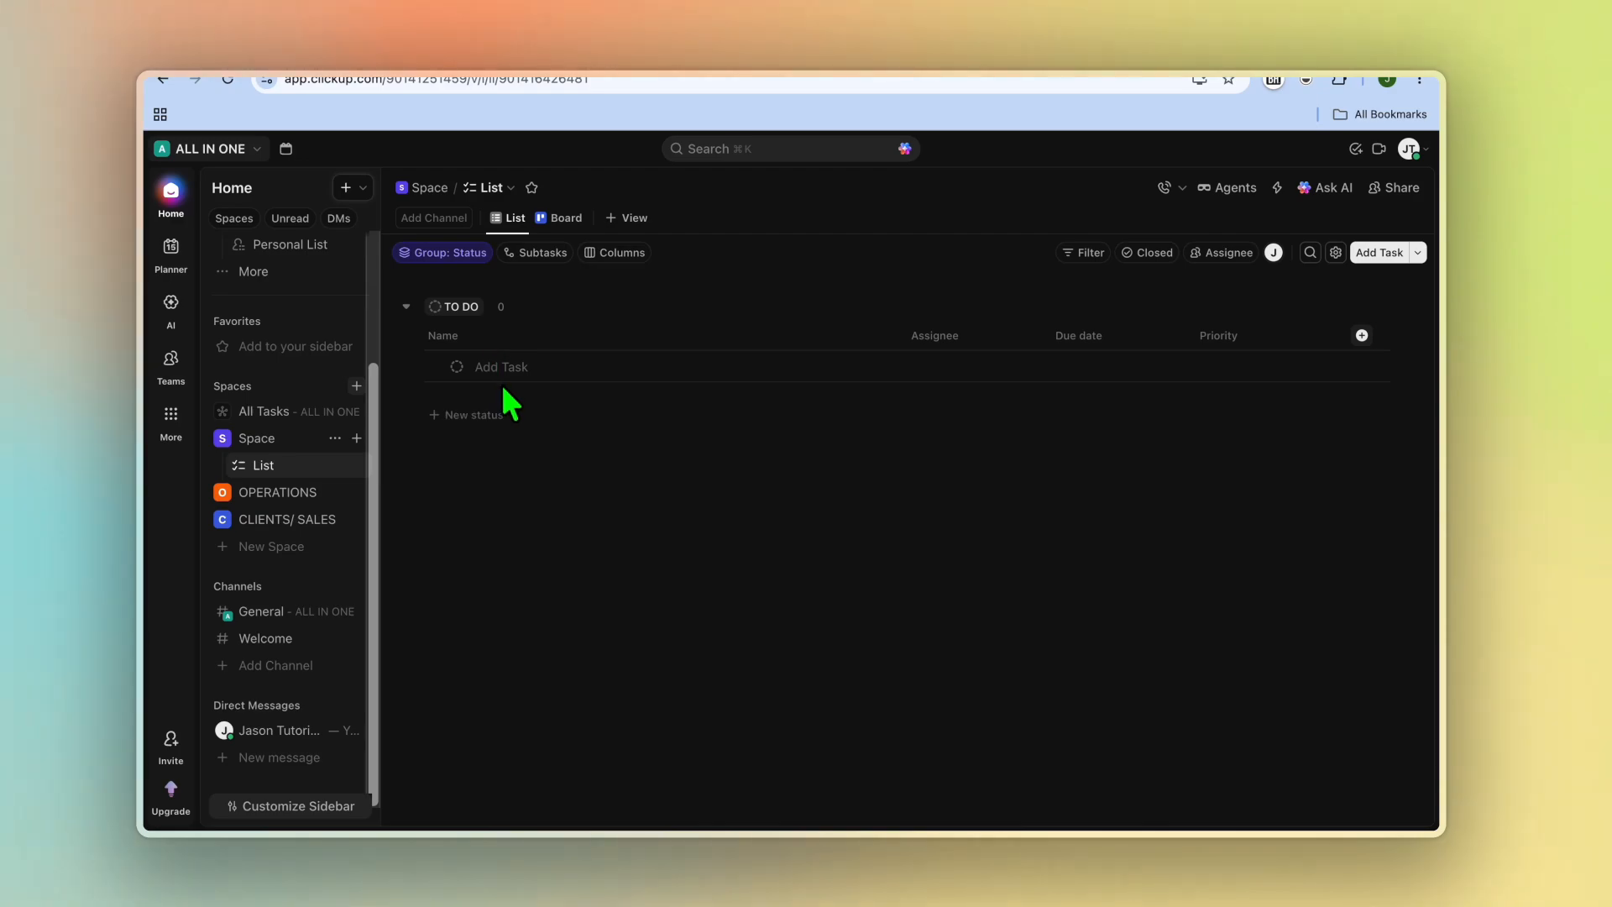
pyautogui.click(323, 494)
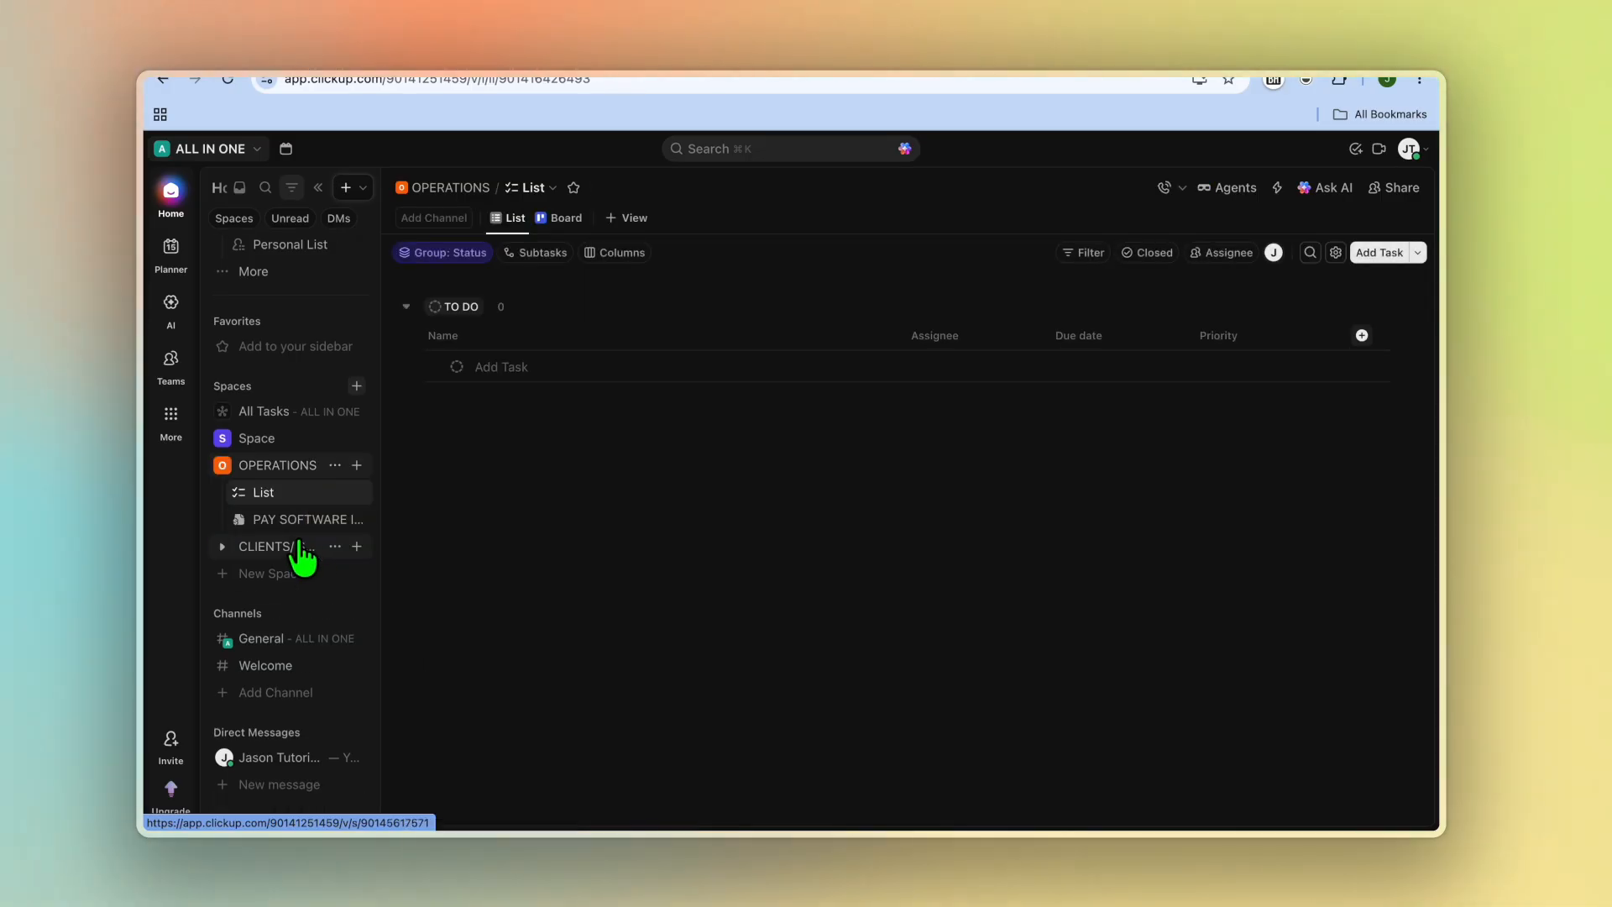
pyautogui.click(278, 550)
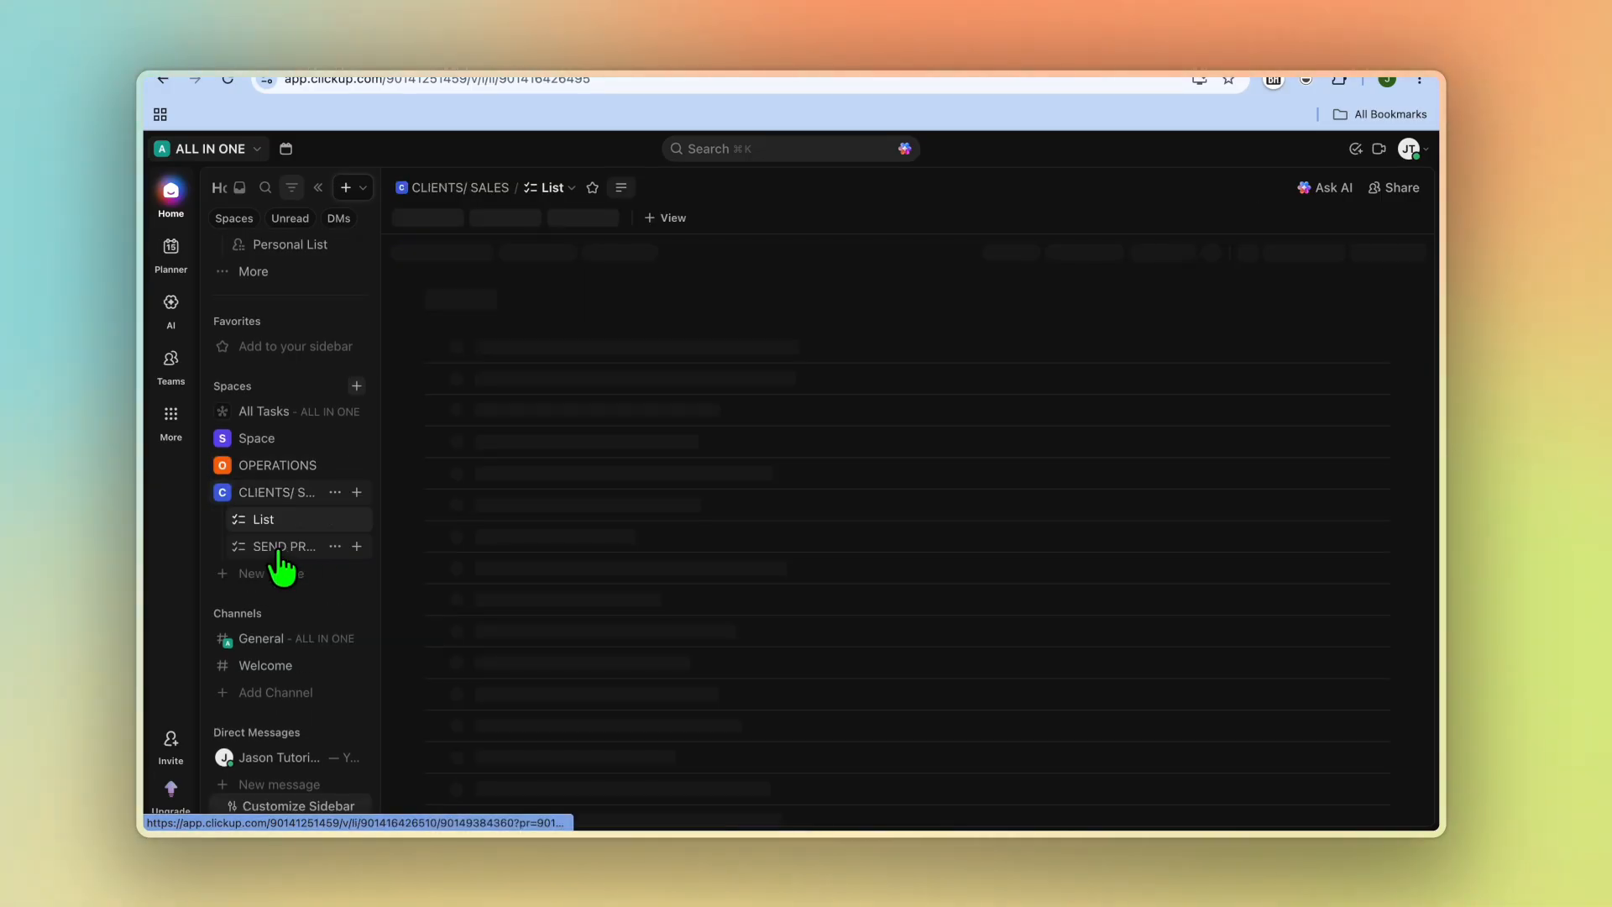
# Step: Create a new space named content using the Starter workflow defaults
pyautogui.click(356, 386)
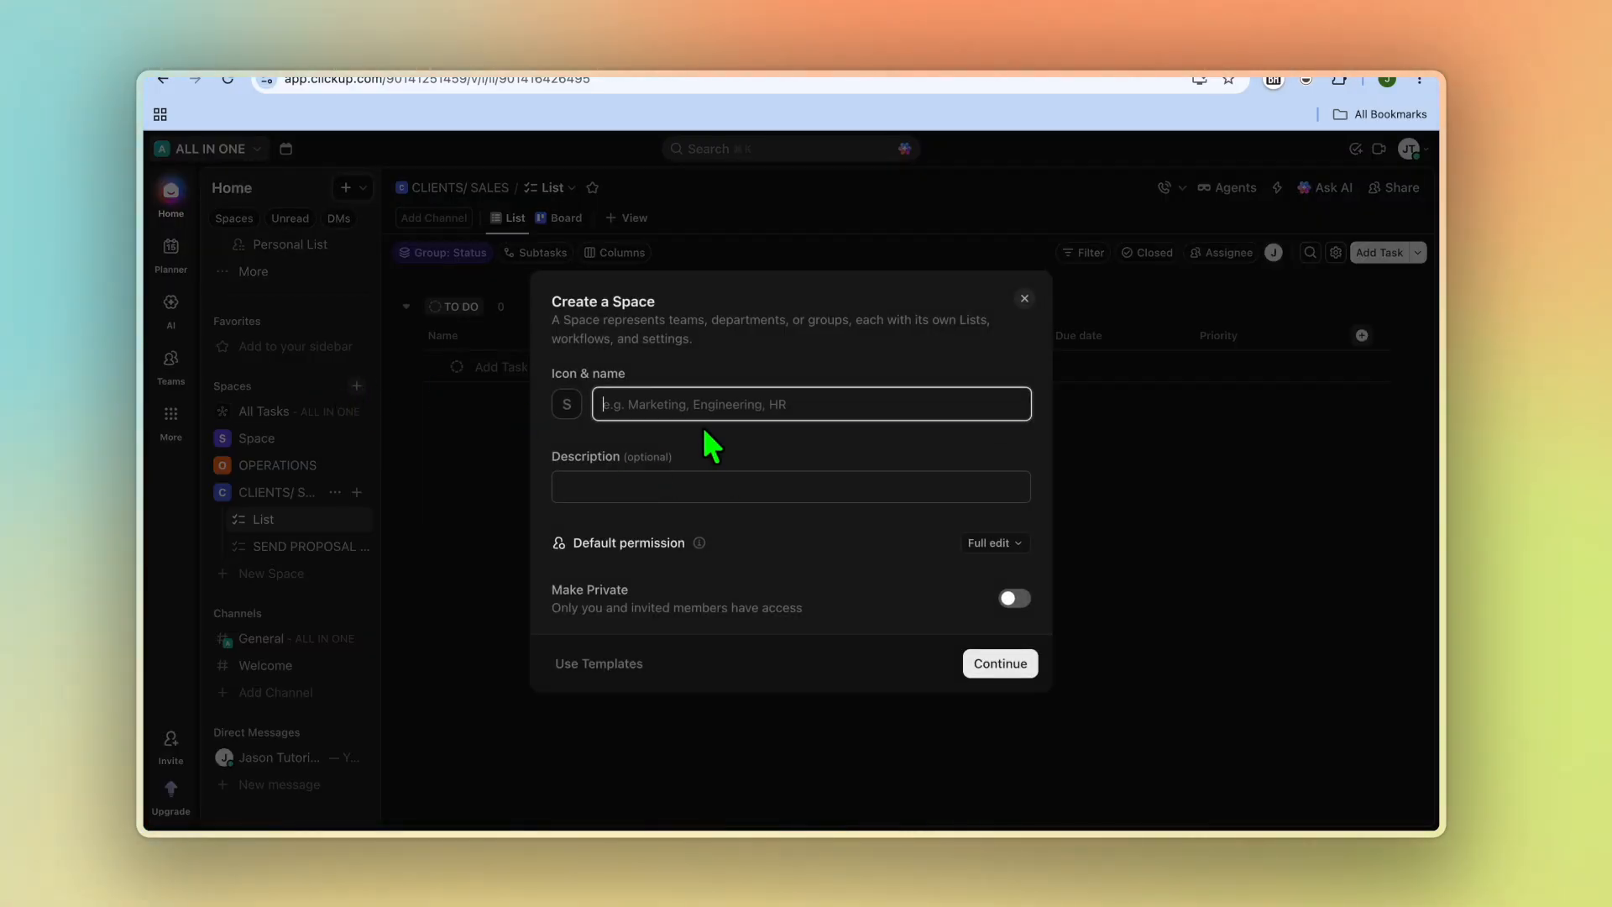
pyautogui.write('content')
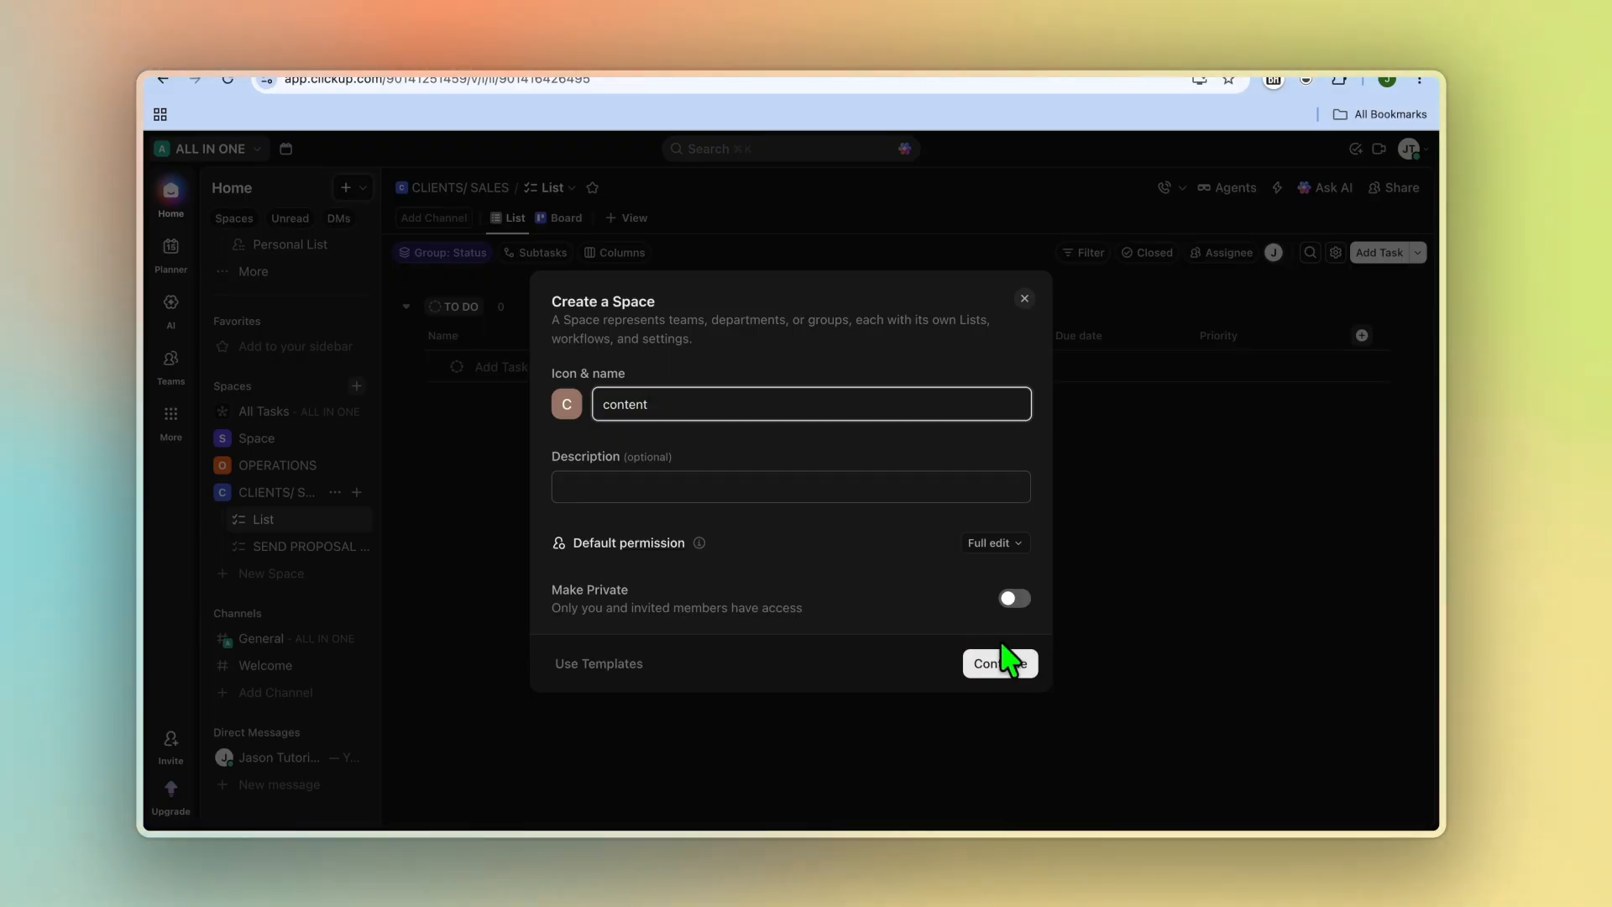
pyautogui.click(1004, 669)
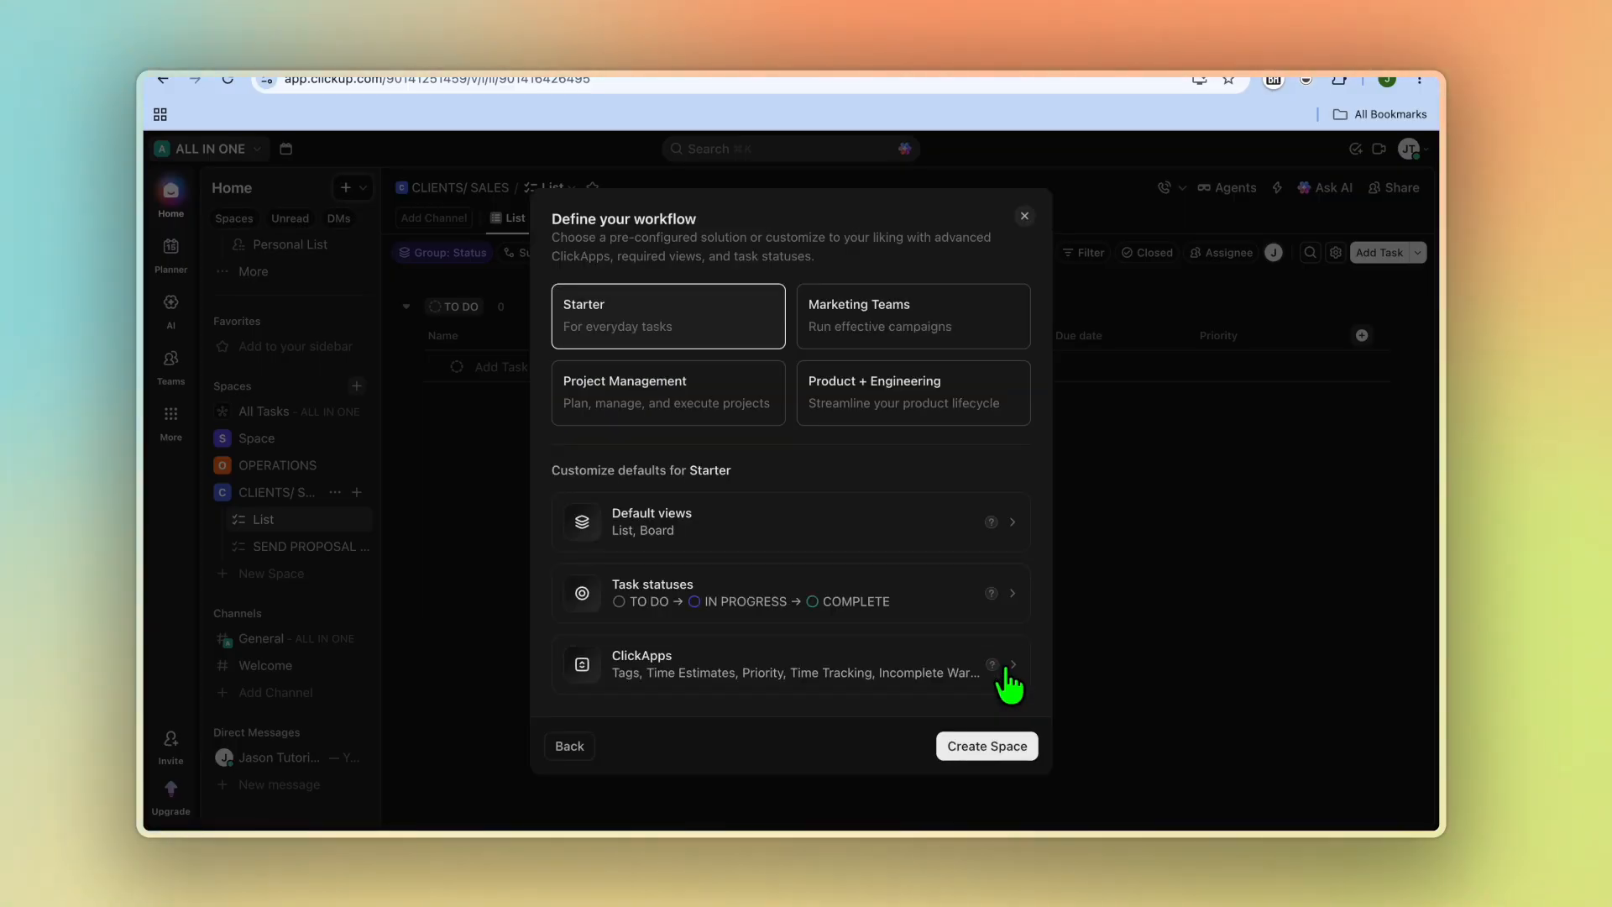
pyautogui.click(995, 750)
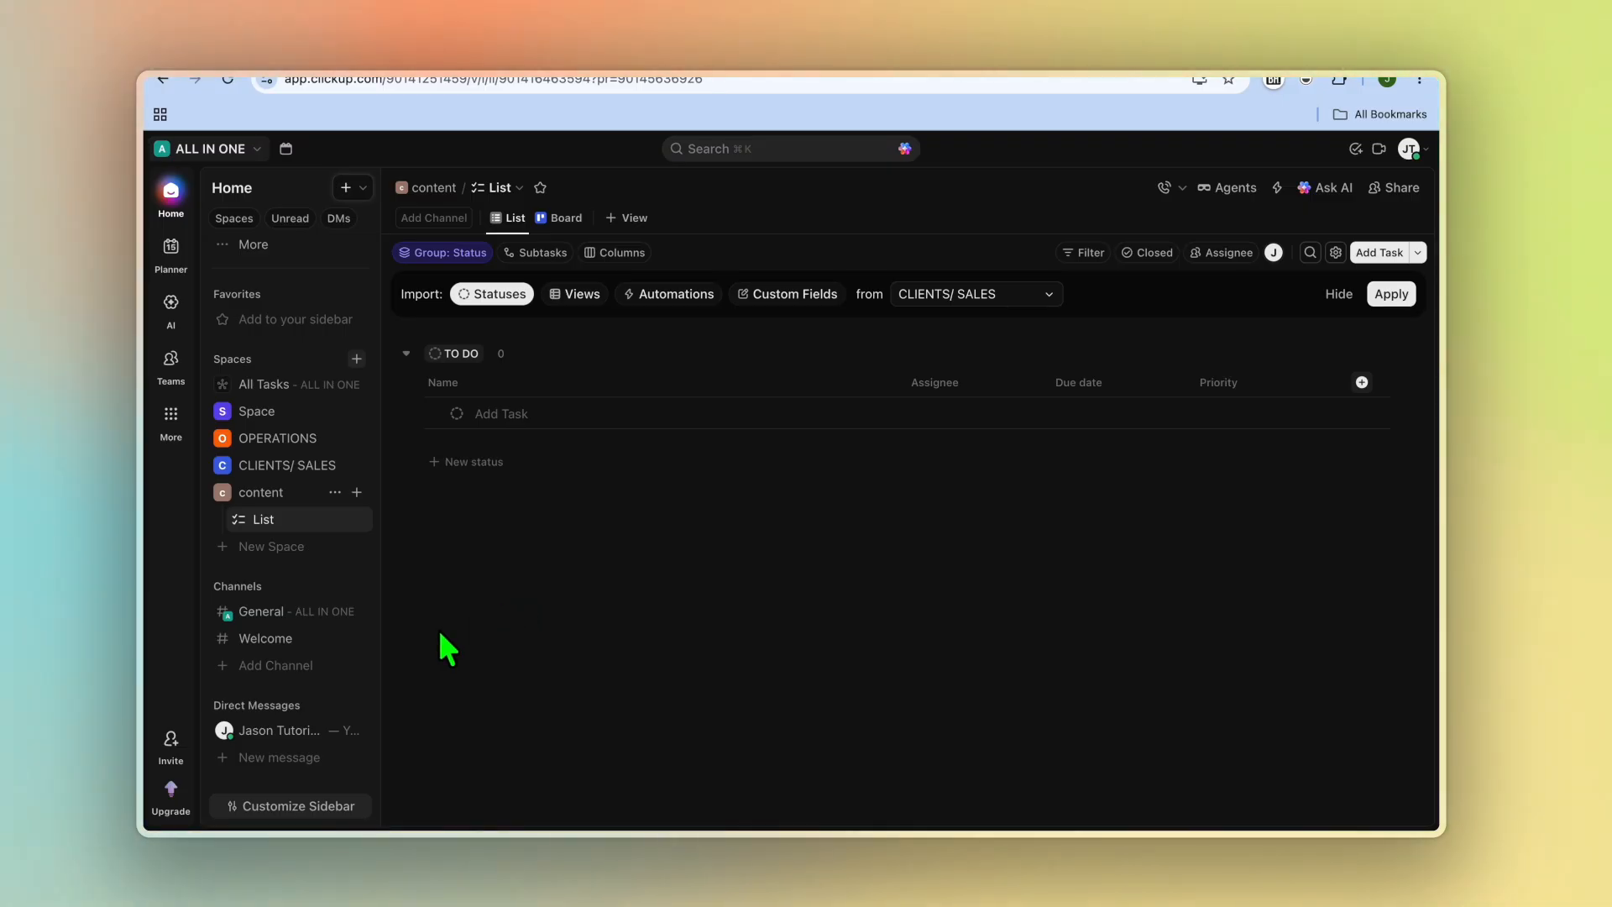
# Step: Create a list named videos in the content space and apply the AI-suggested list settings
pyautogui.click(292, 494)
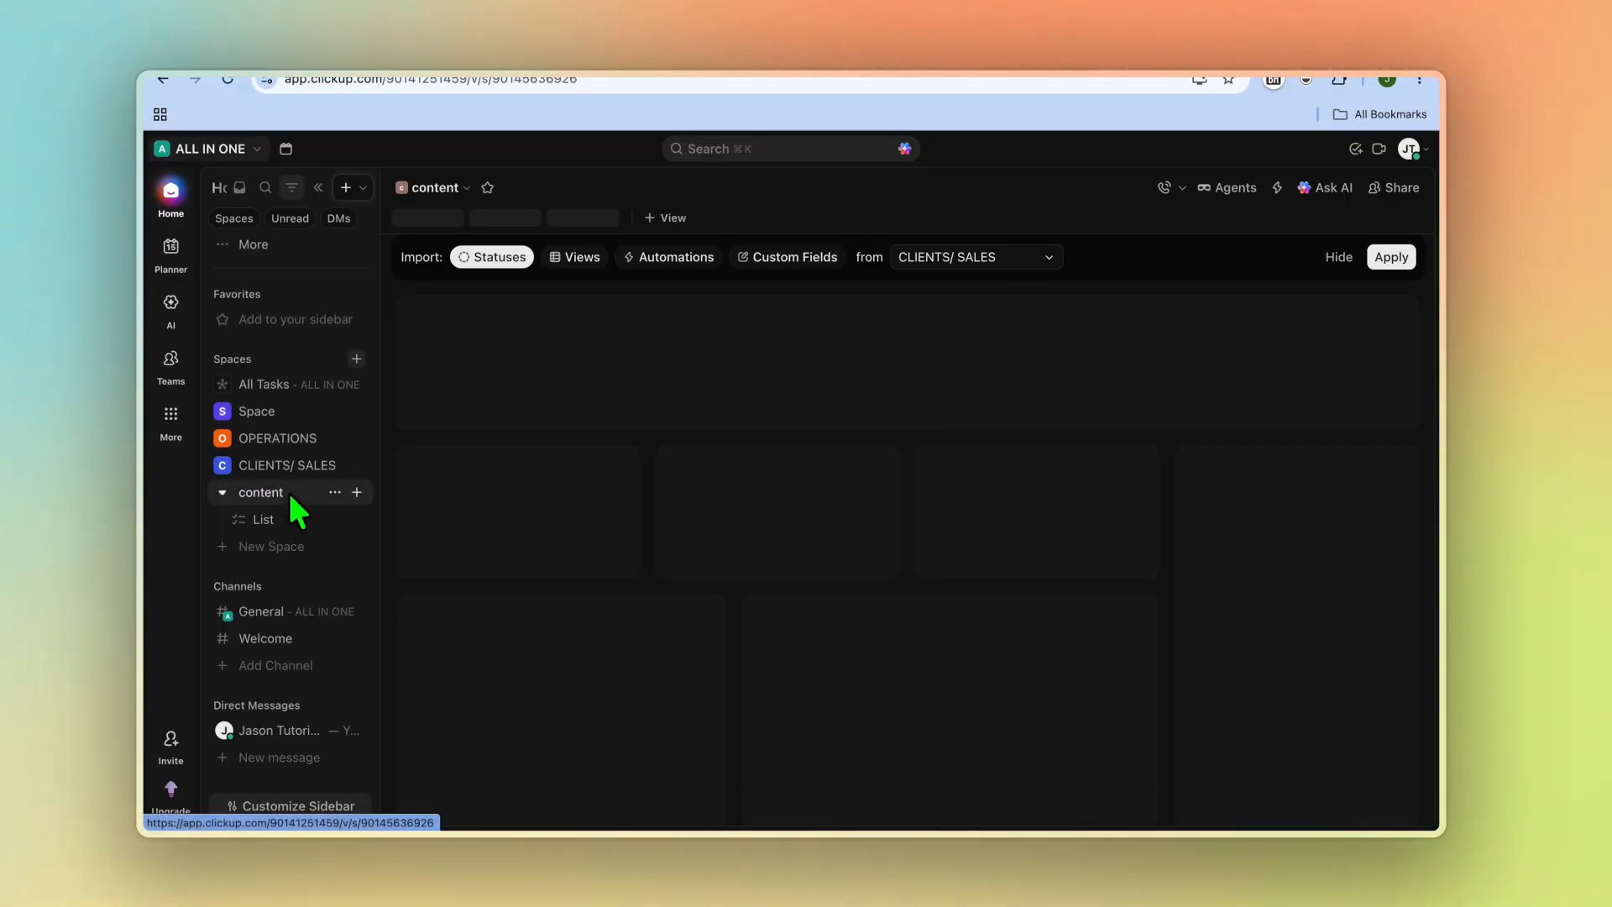
pyautogui.click(356, 493)
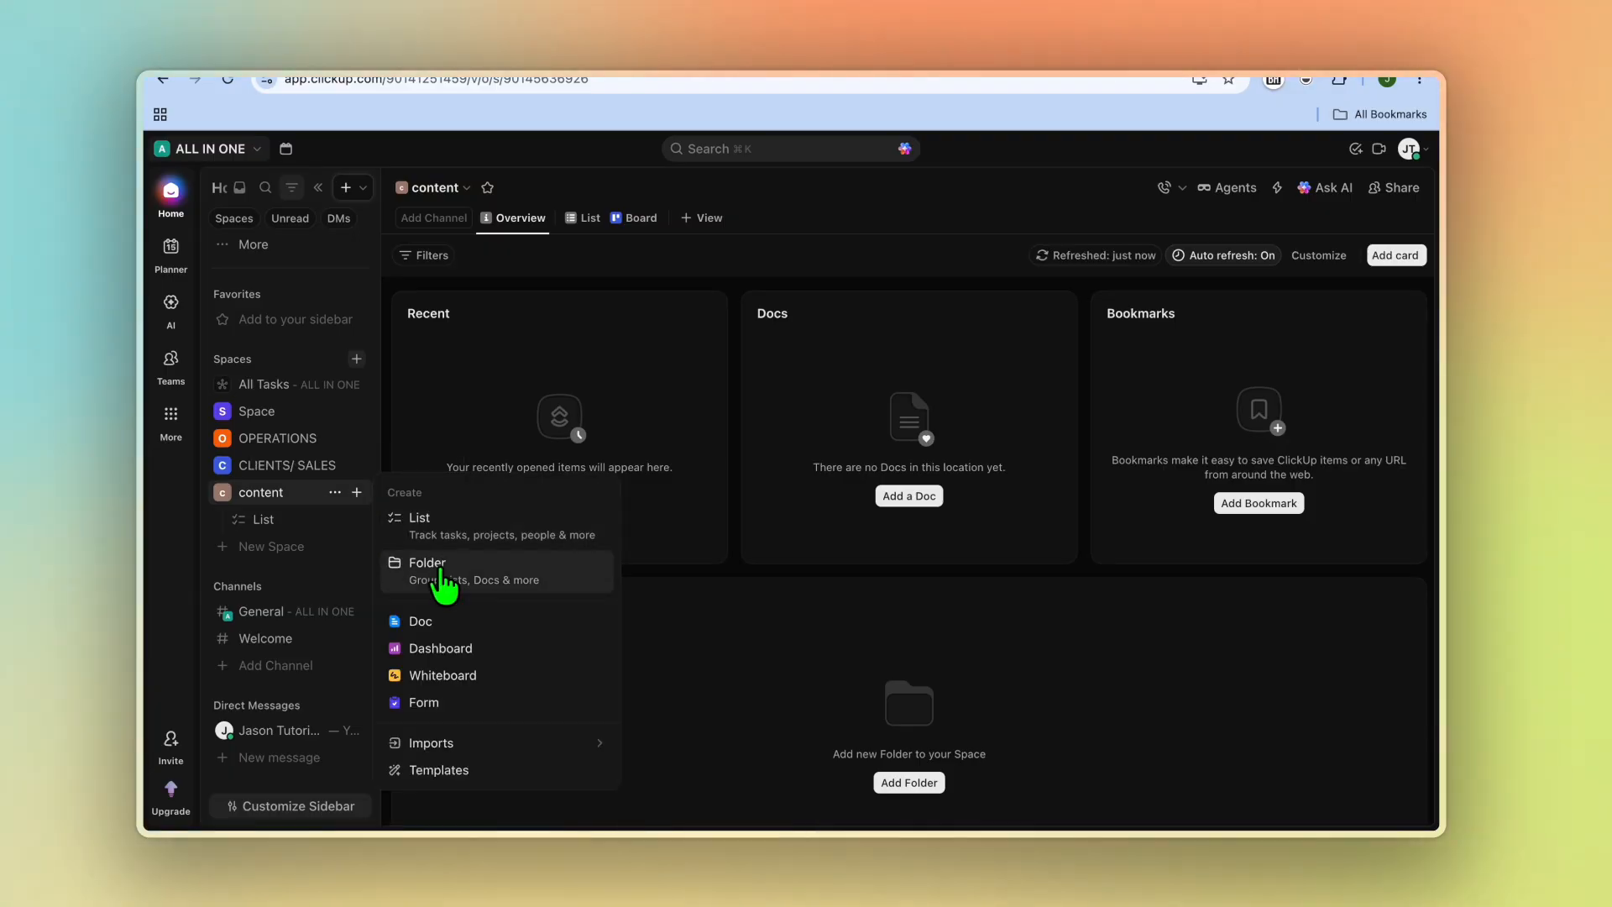
pyautogui.click(446, 538)
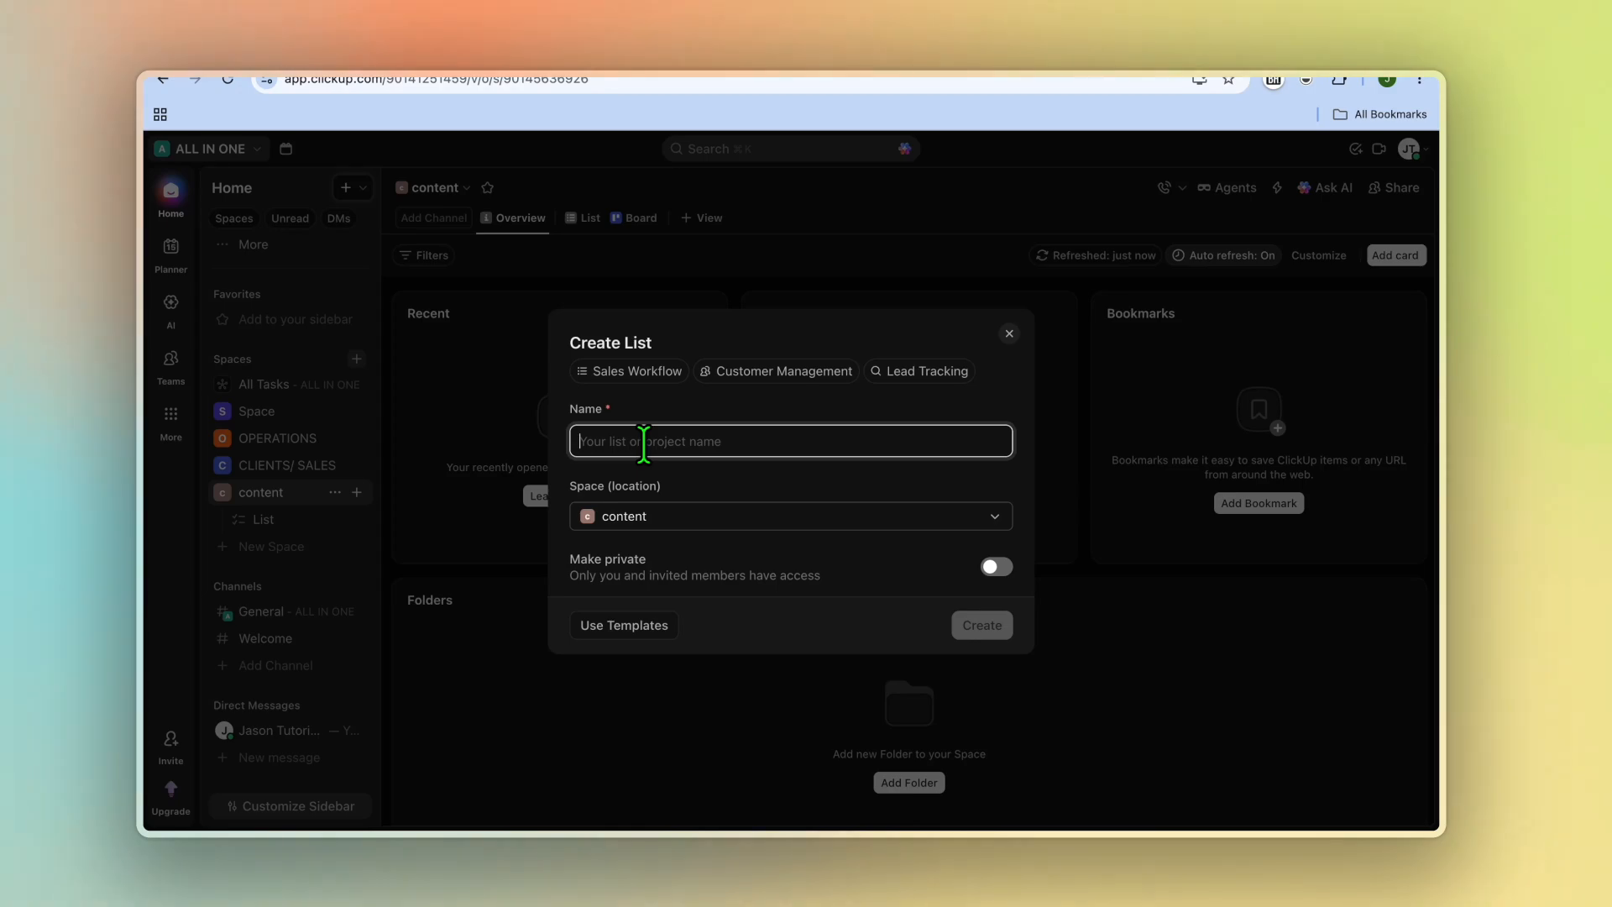
pyautogui.write('v')
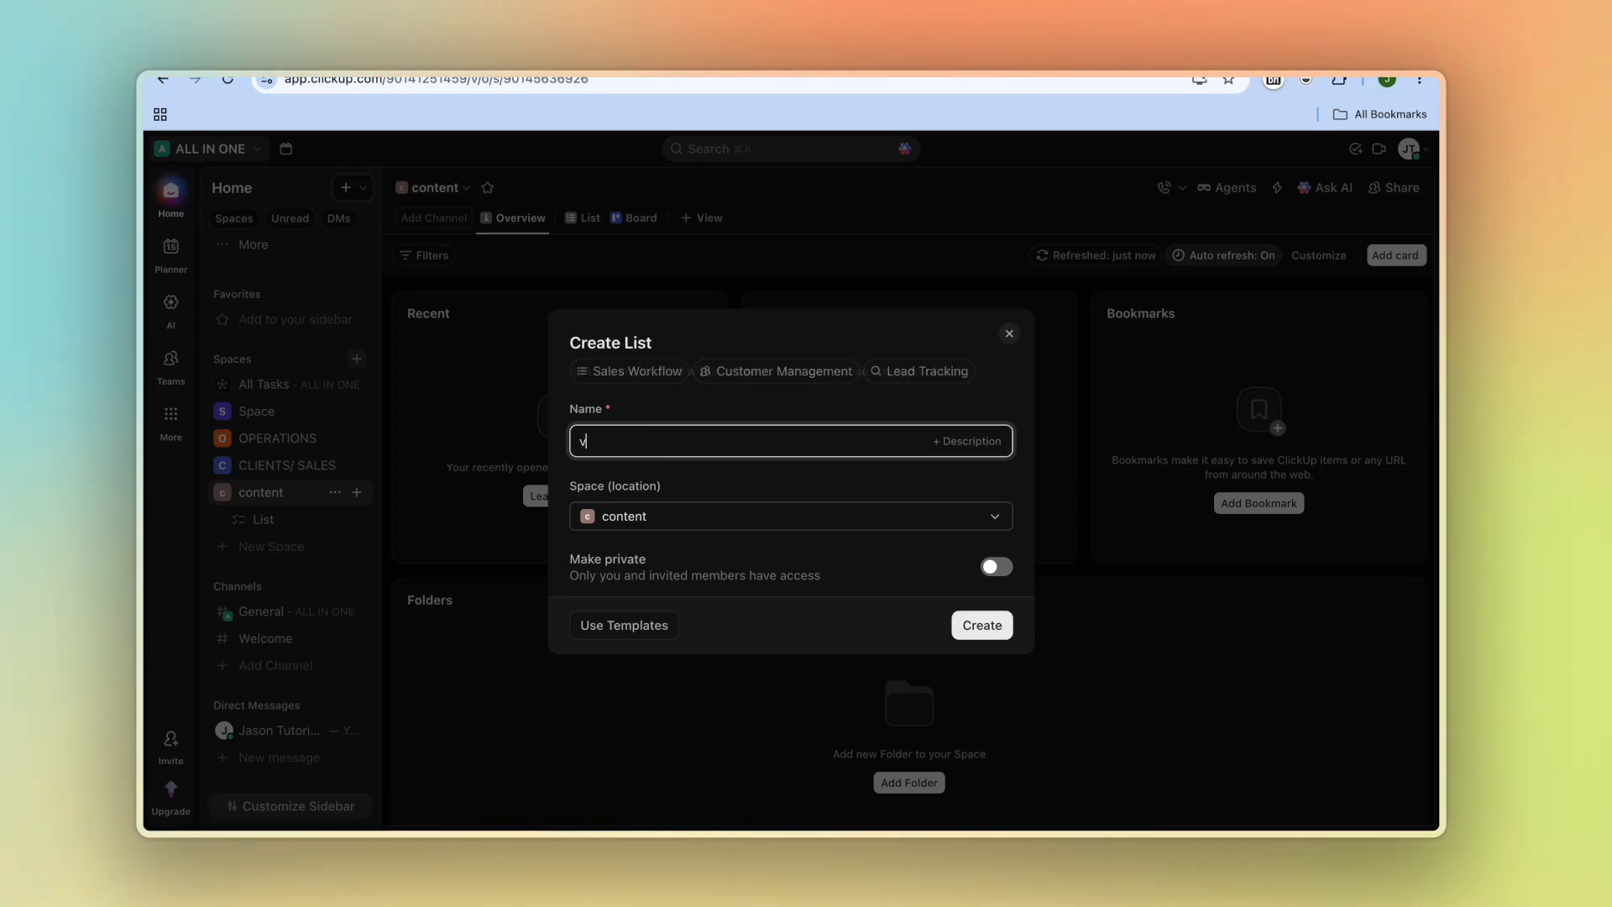
pyautogui.write('ideos')
pyautogui.press('Return')
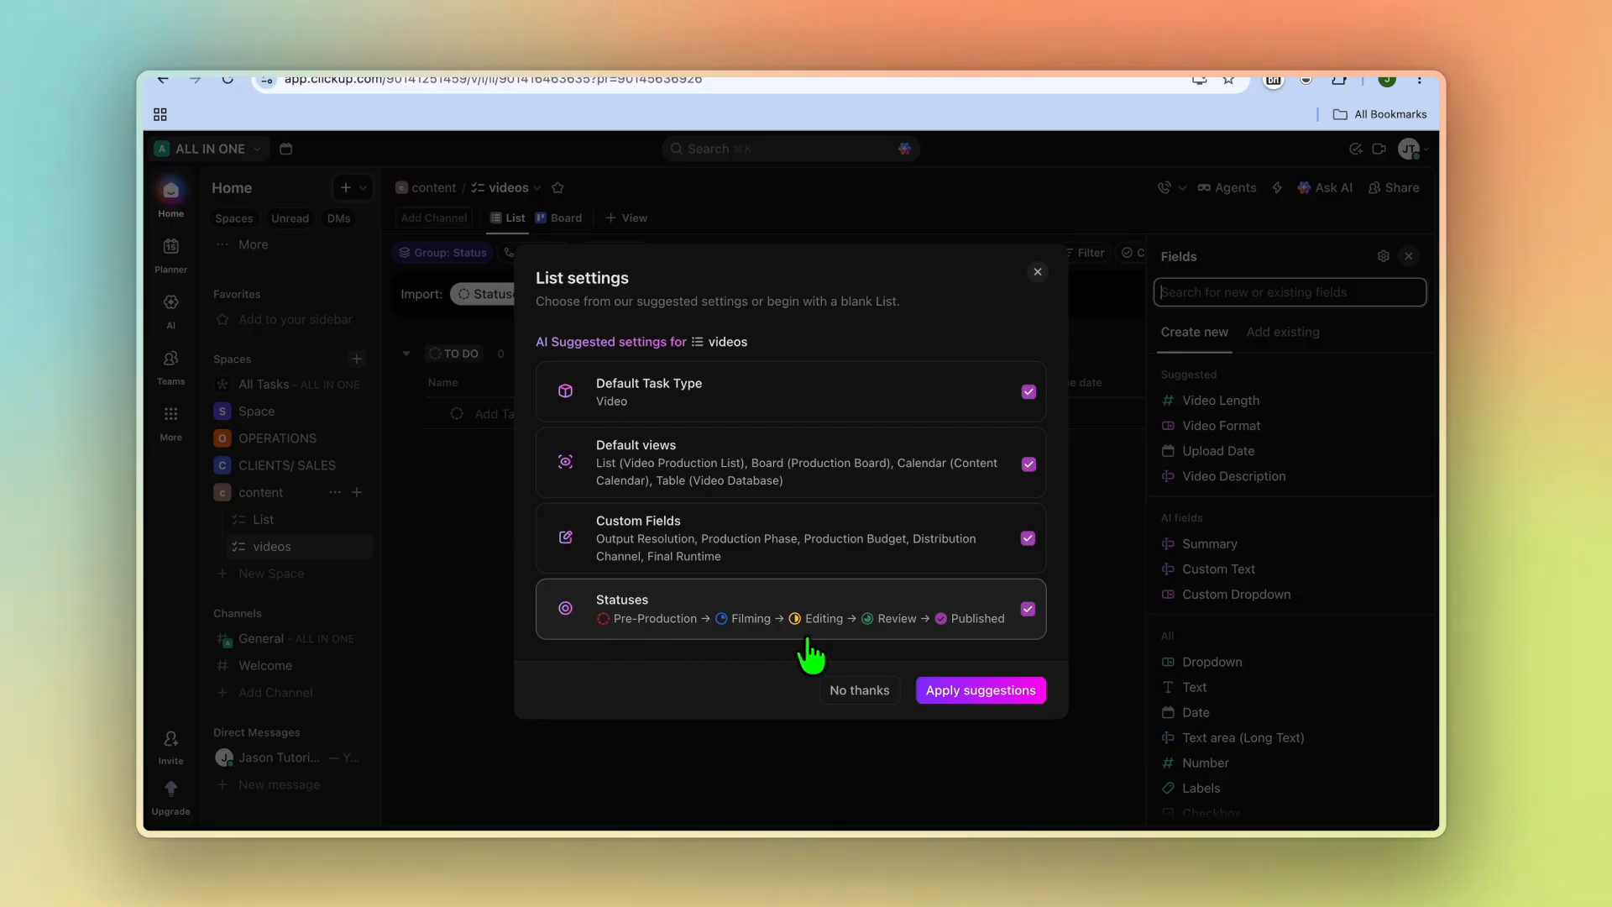
pyautogui.click(994, 690)
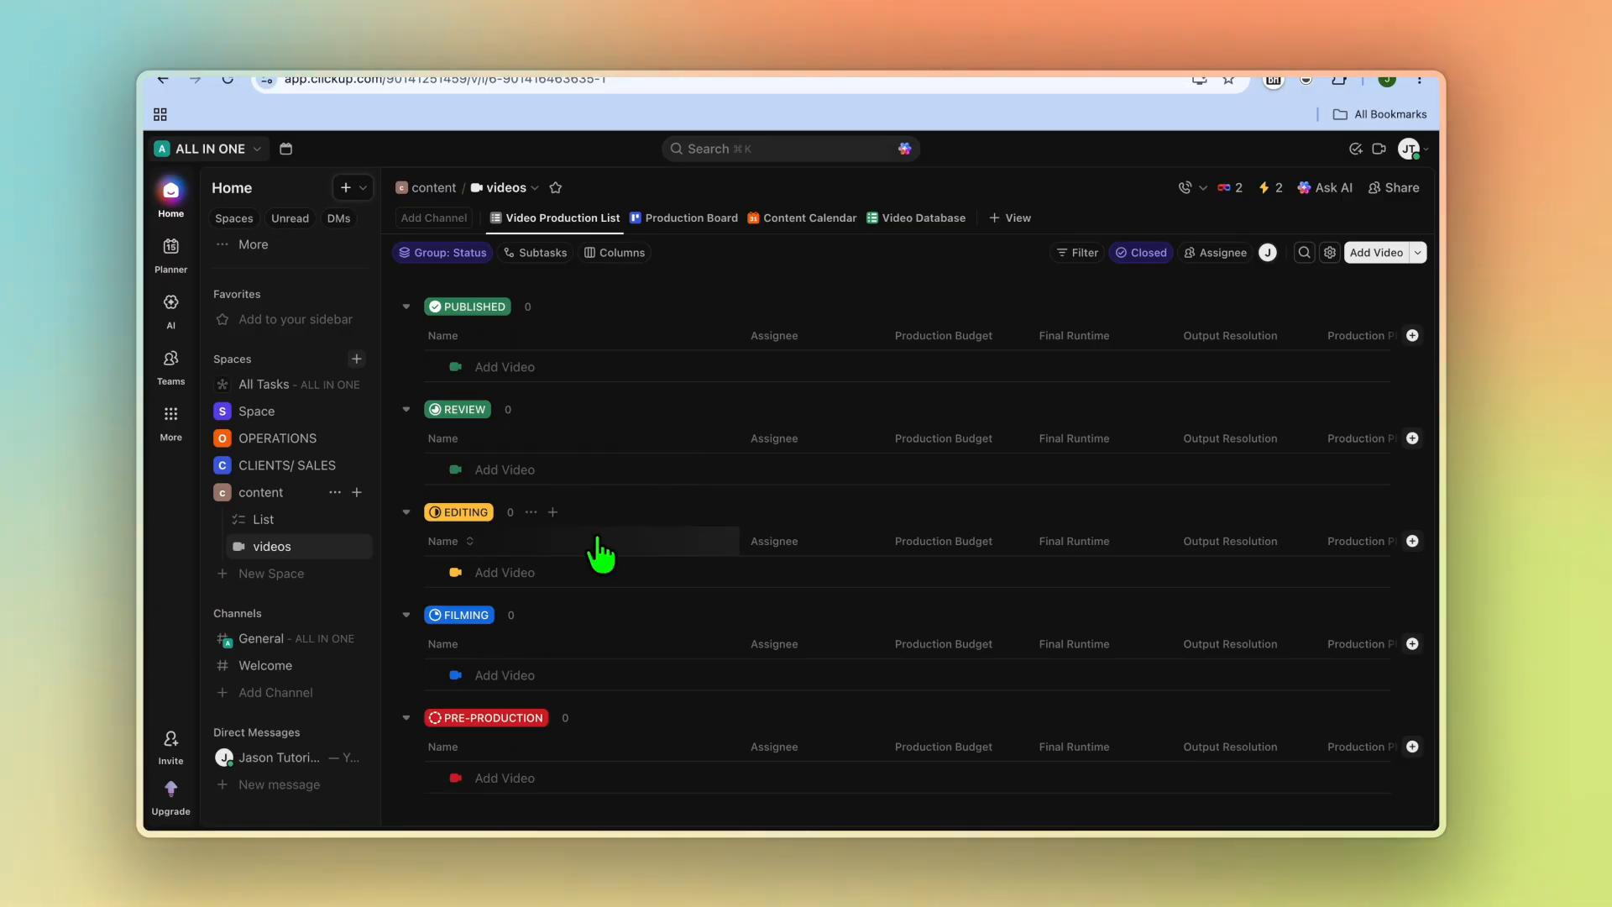
# Step: Add a video task named review video under the Pre-Production status
pyautogui.scroll(-1, 600, 550)
pyautogui.click(532, 747)
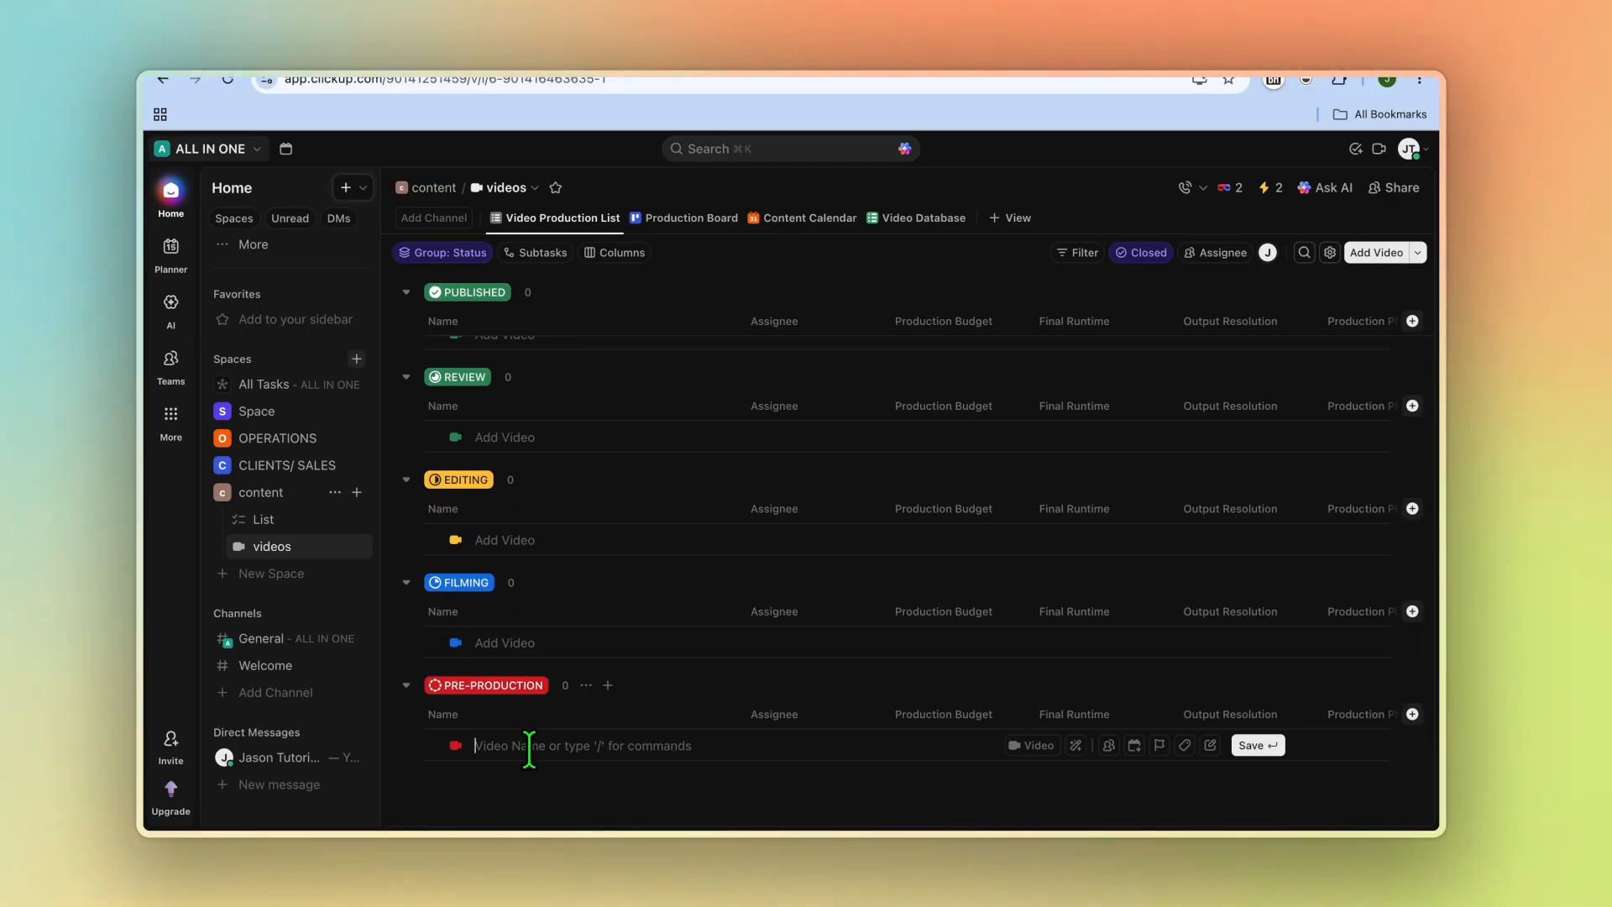
pyautogui.write('rev')
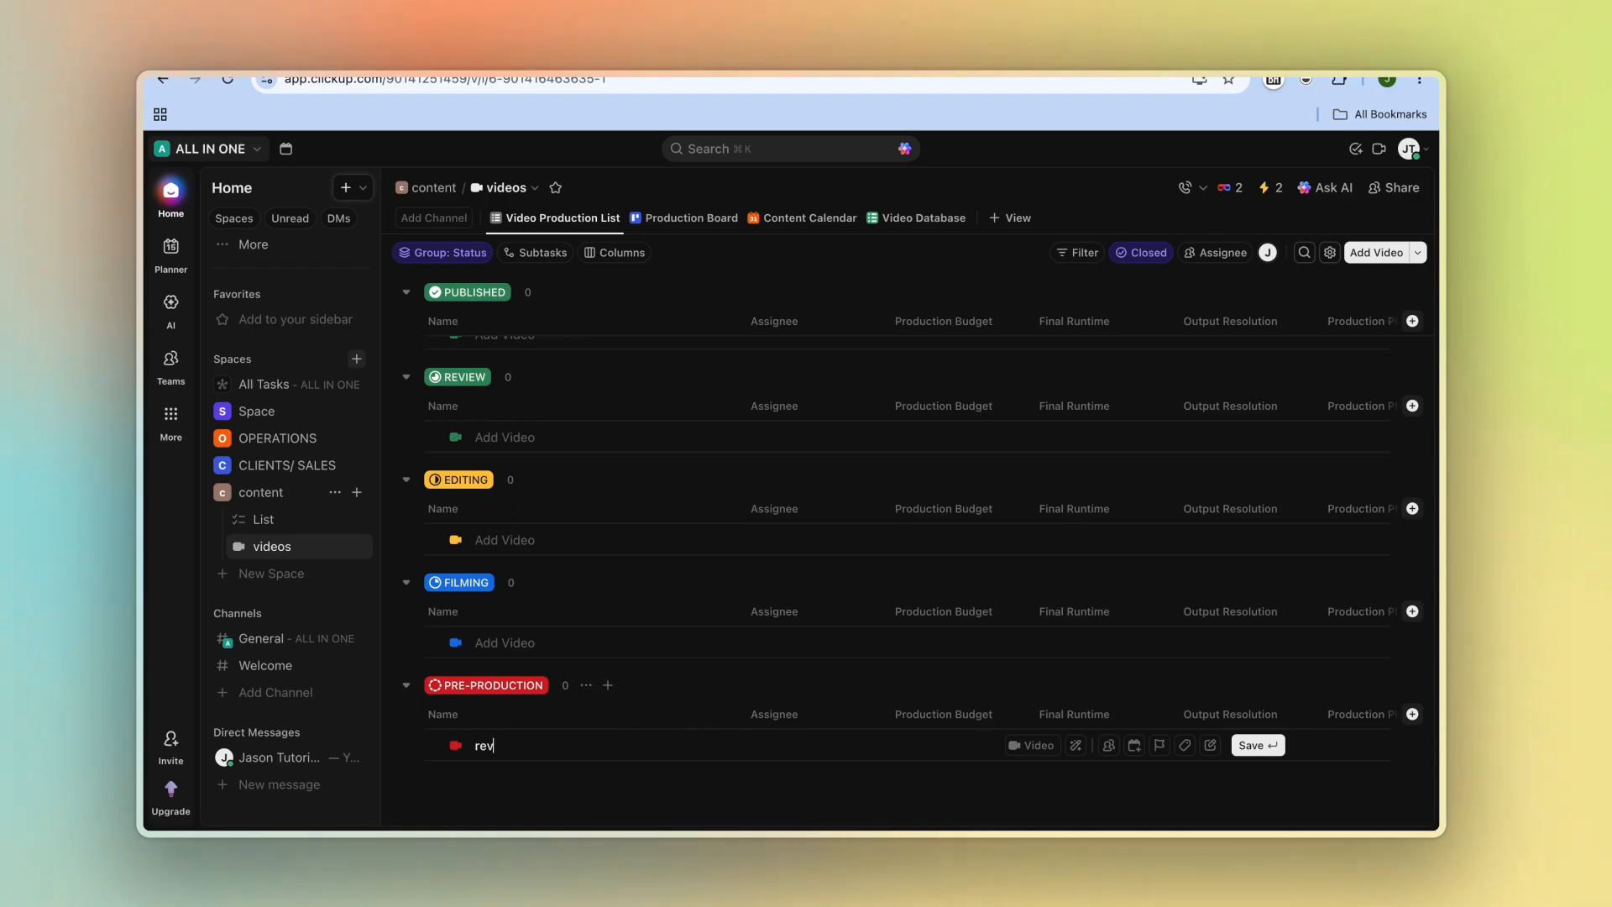
pyautogui.press('Return')
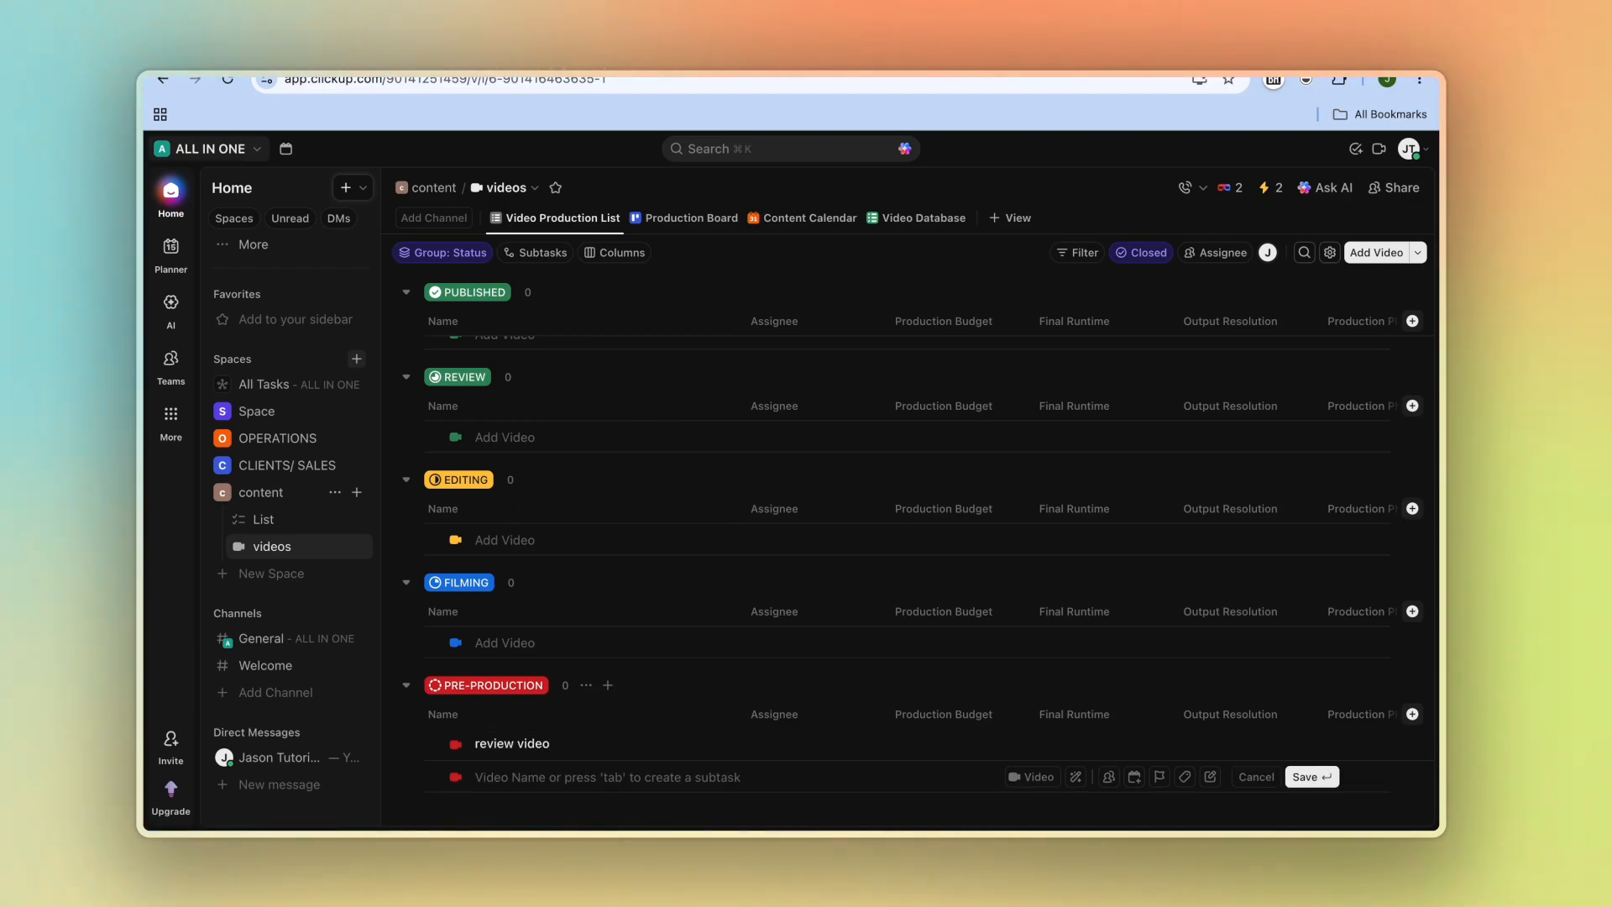
# Step: Open the review video task and set its dates from 5/26/26 to 5/29/26
pyautogui.click(541, 749)
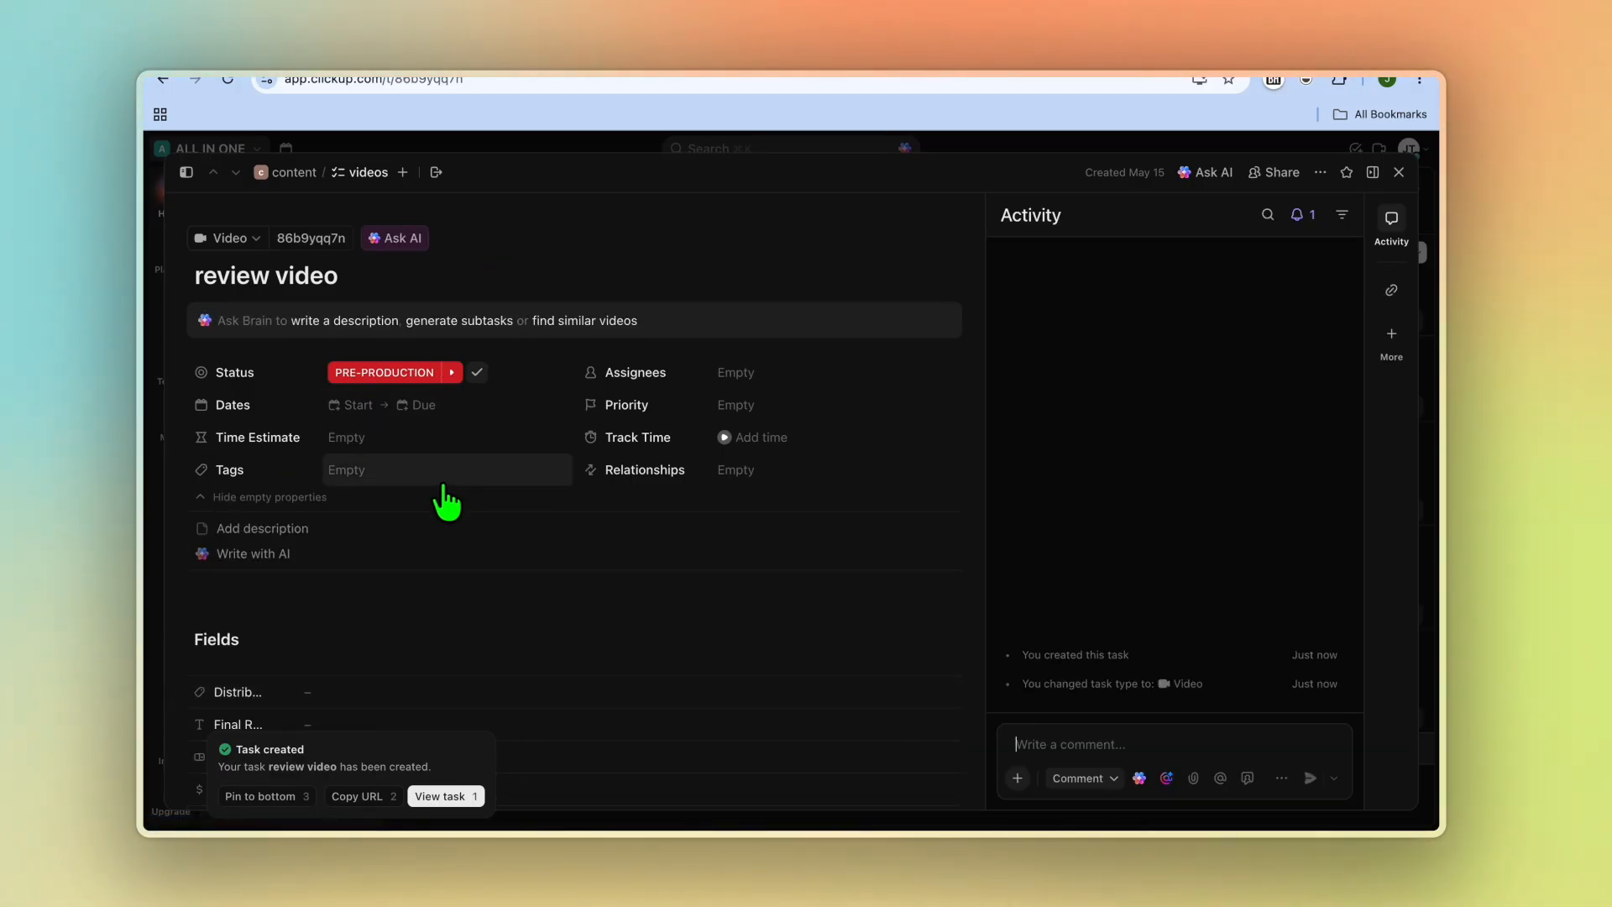
pyautogui.click(361, 404)
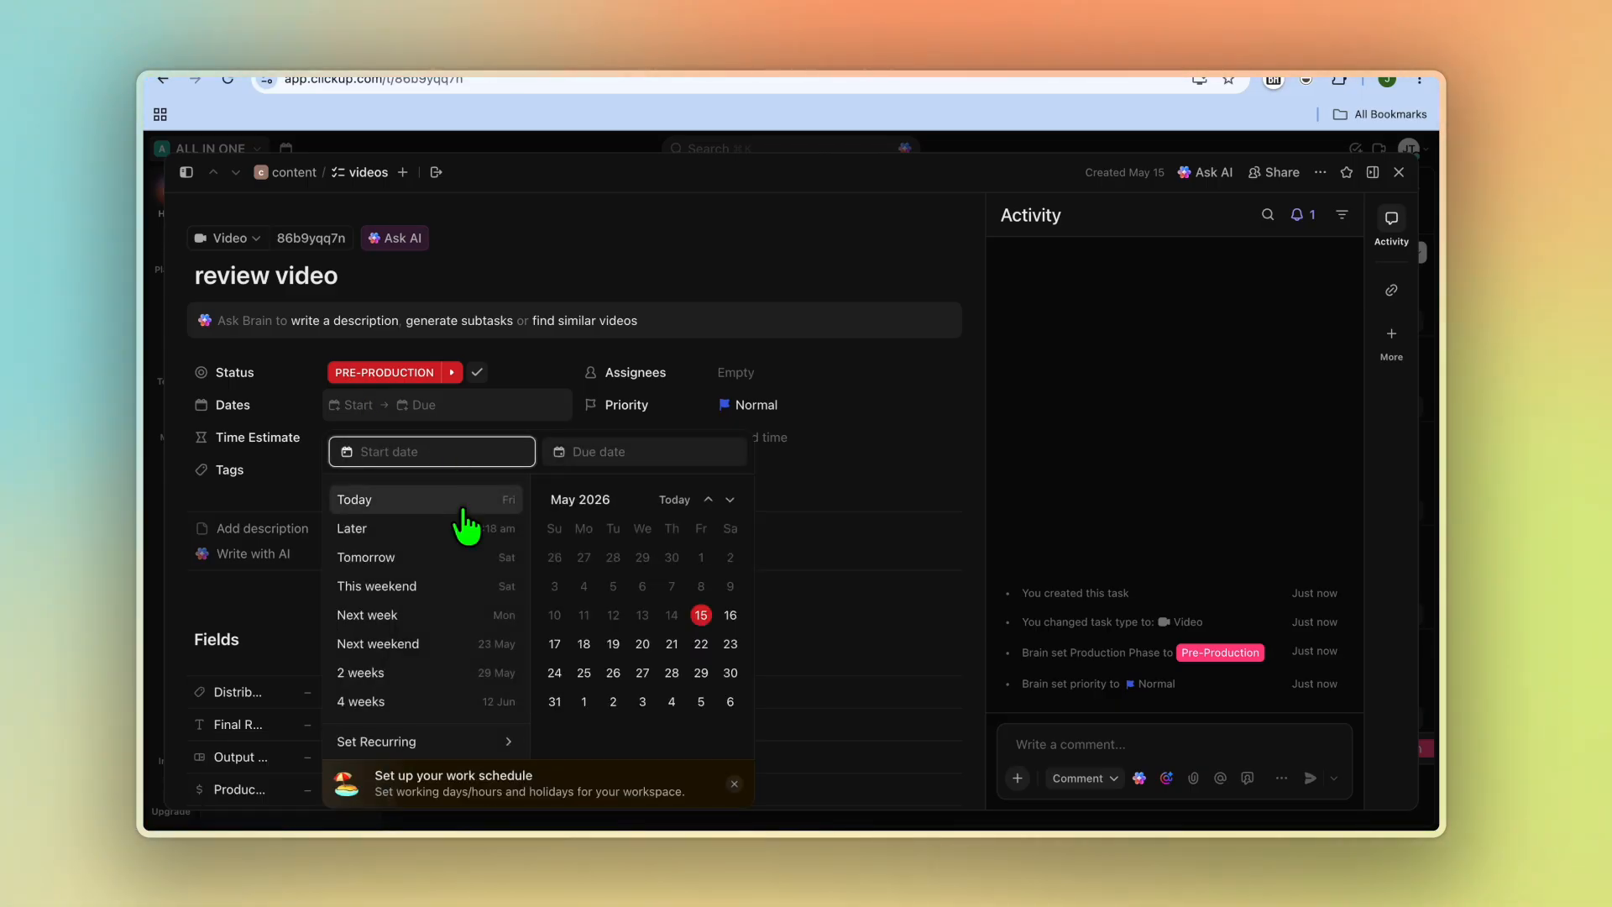
pyautogui.click(614, 675)
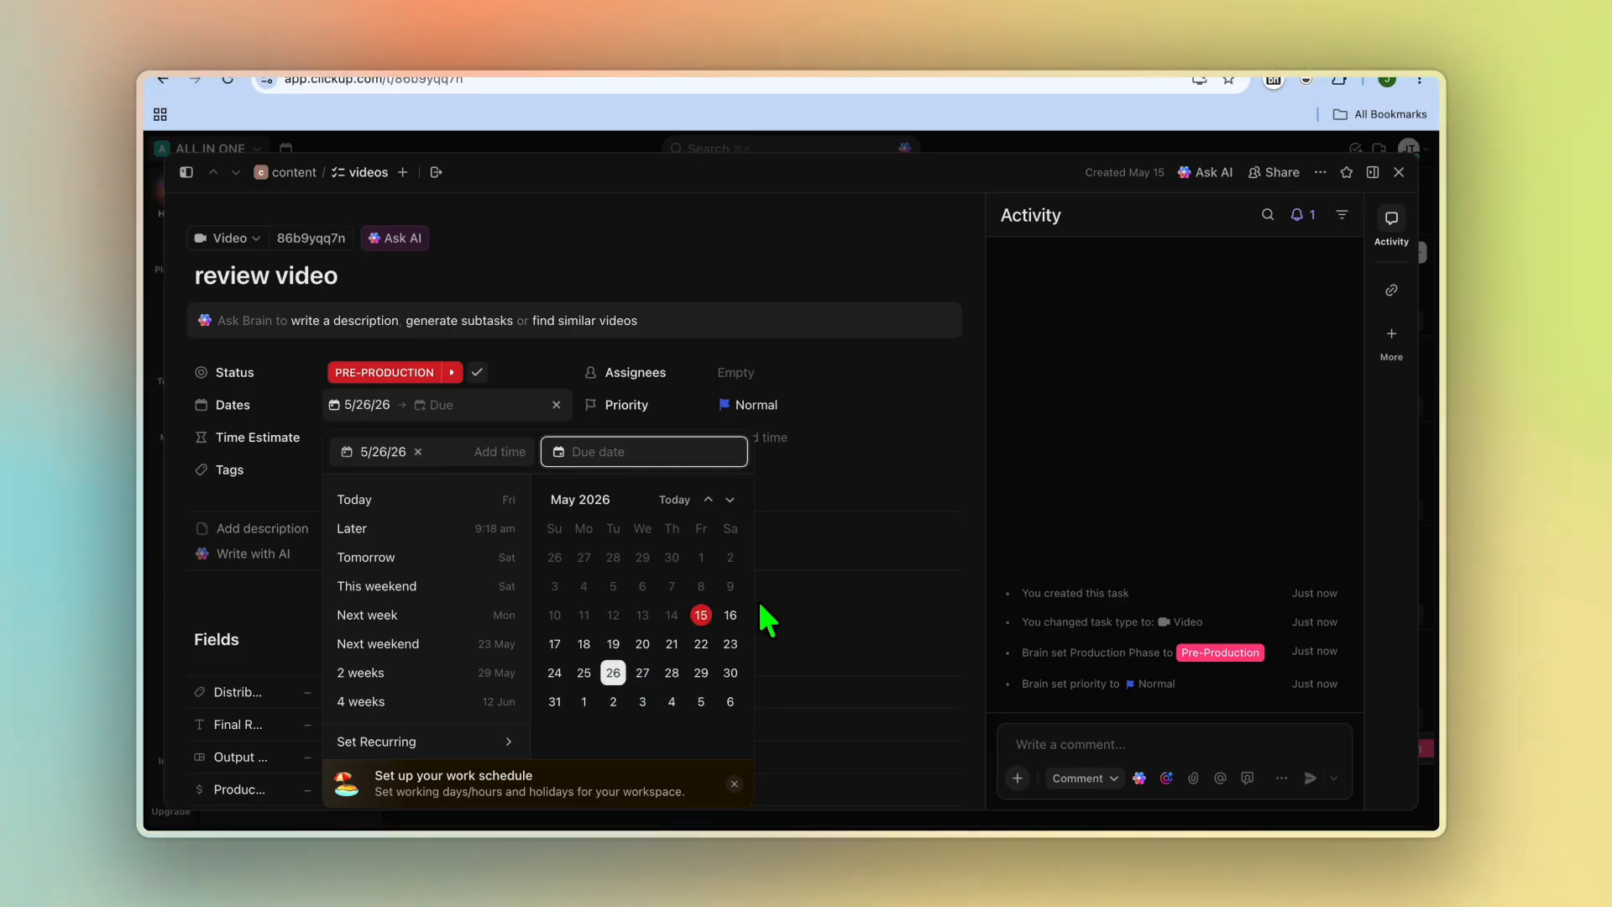
pyautogui.click(701, 674)
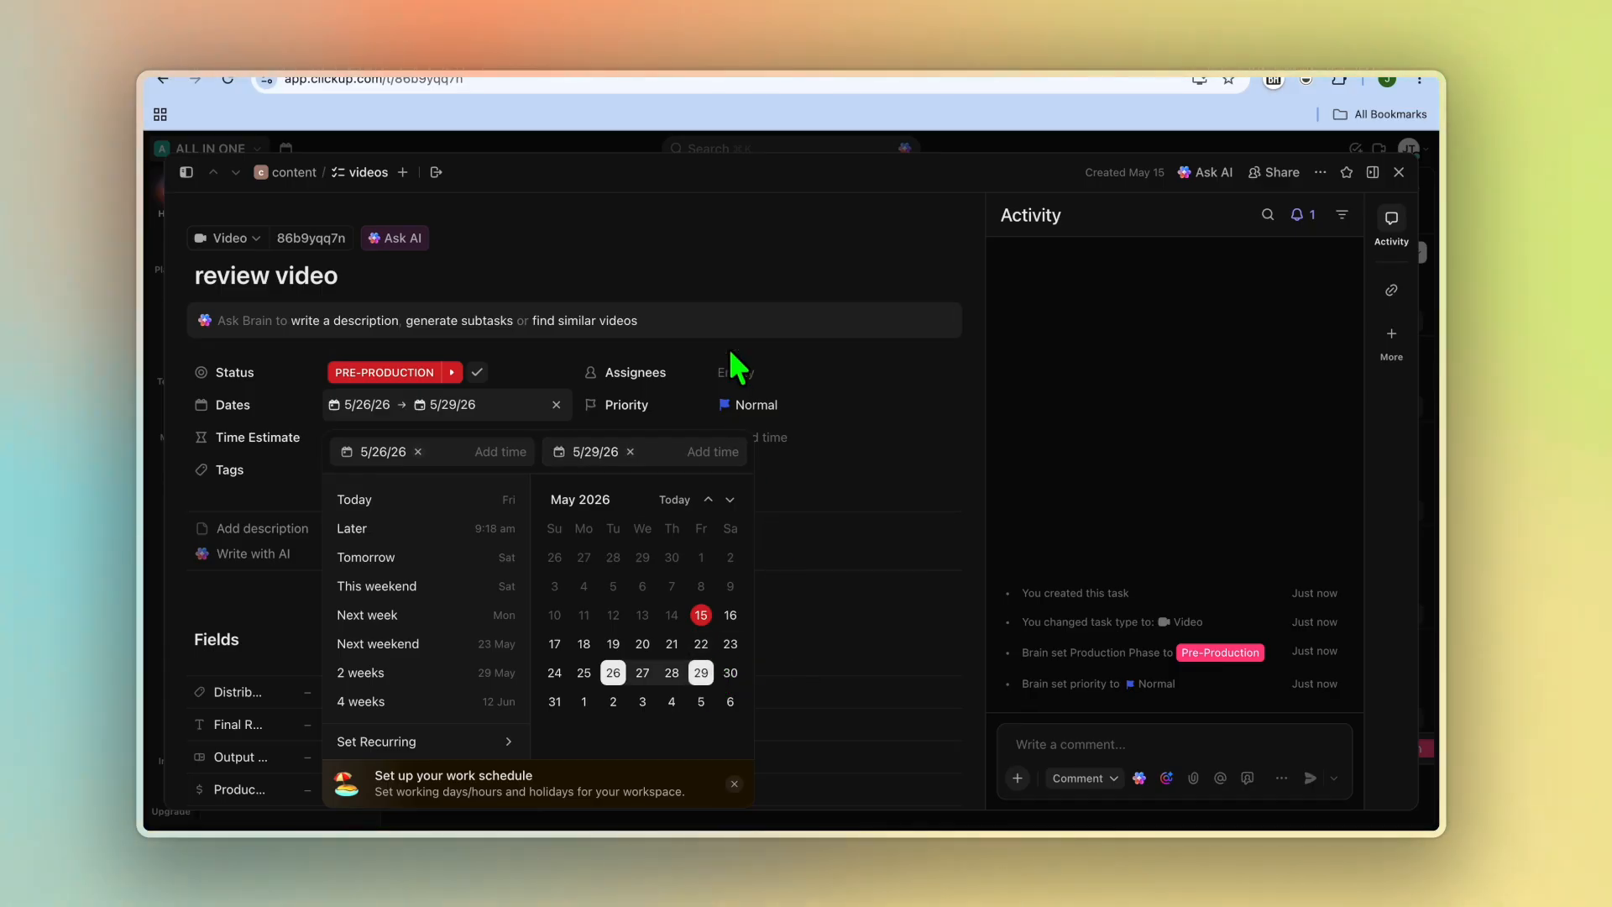
pyautogui.click(742, 376)
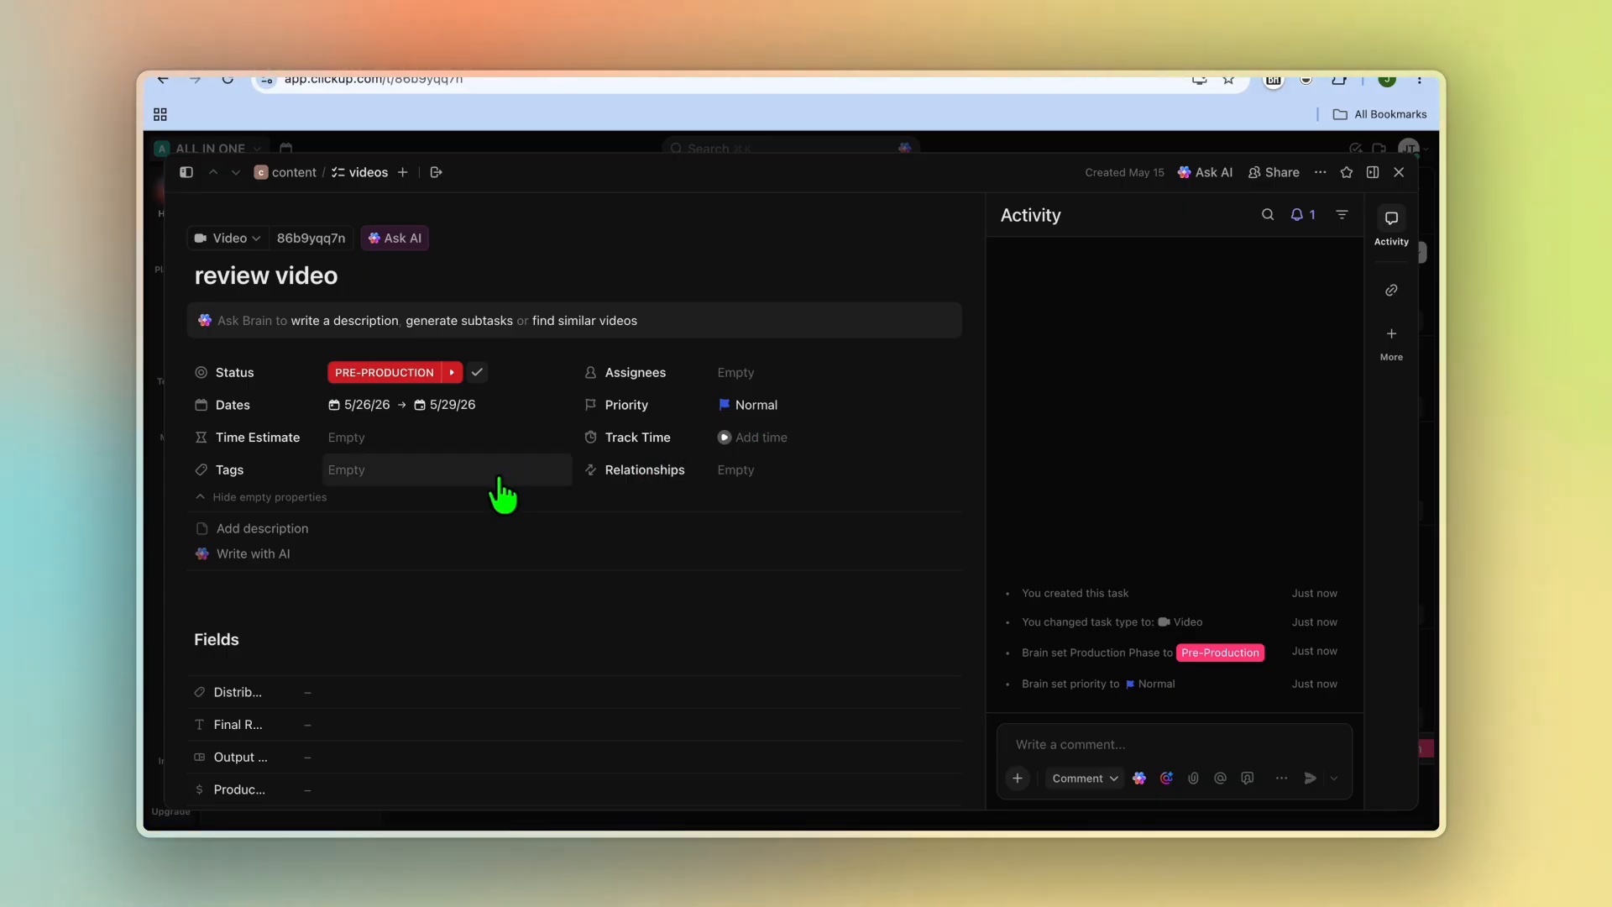
# Step: Set the review video task's priority to High
pyautogui.scroll(-5, 500, 480)
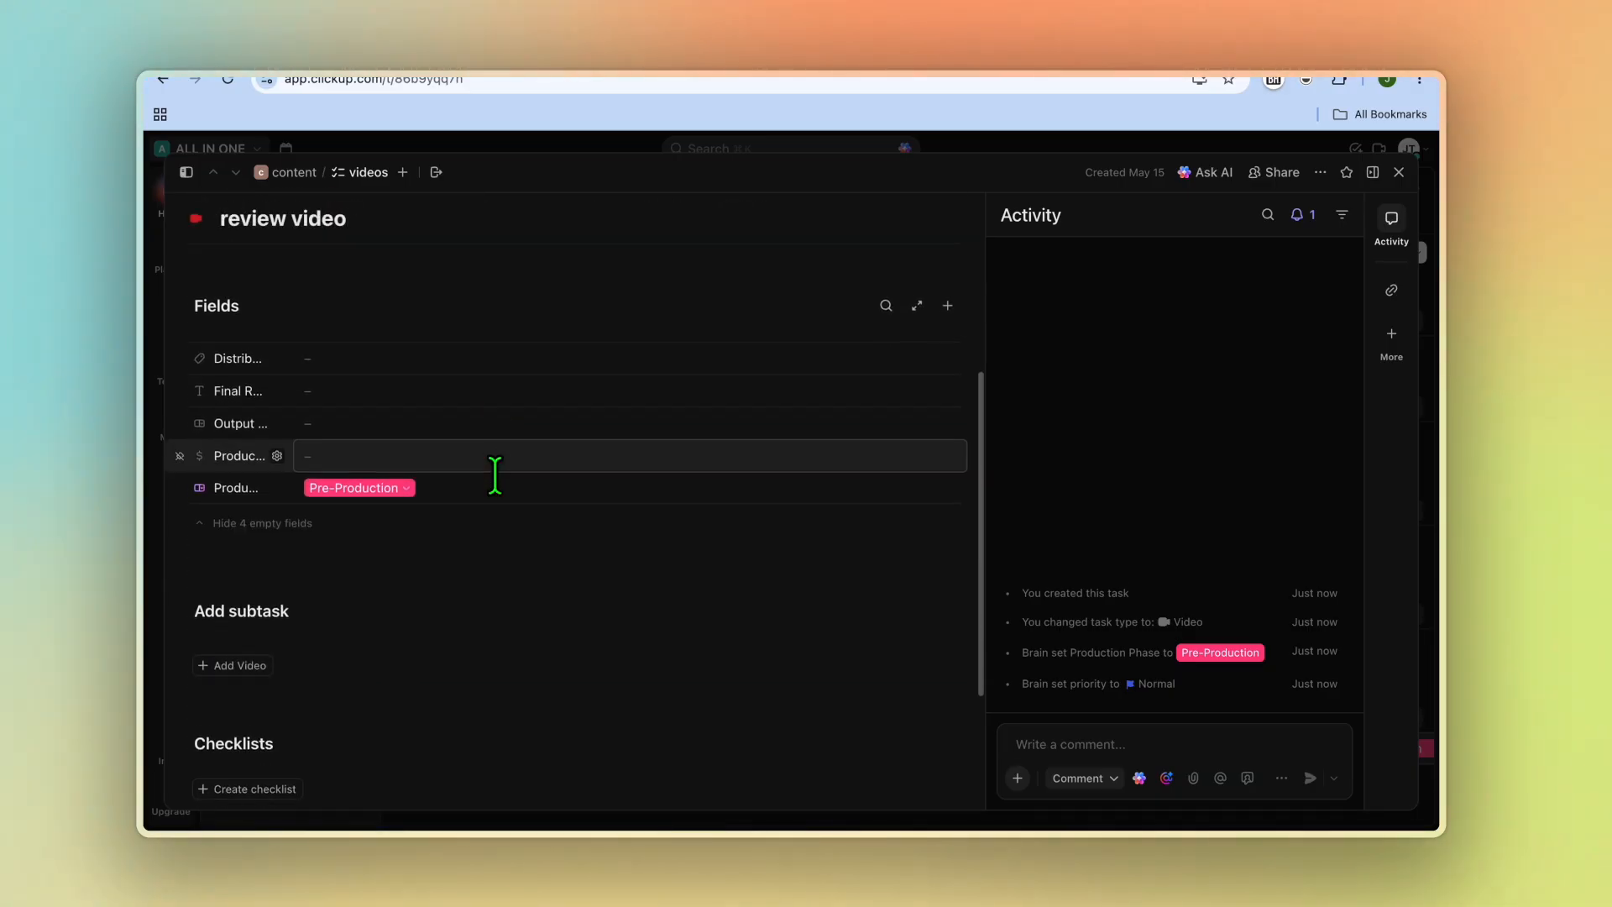
pyautogui.scroll(-3, 500, 487)
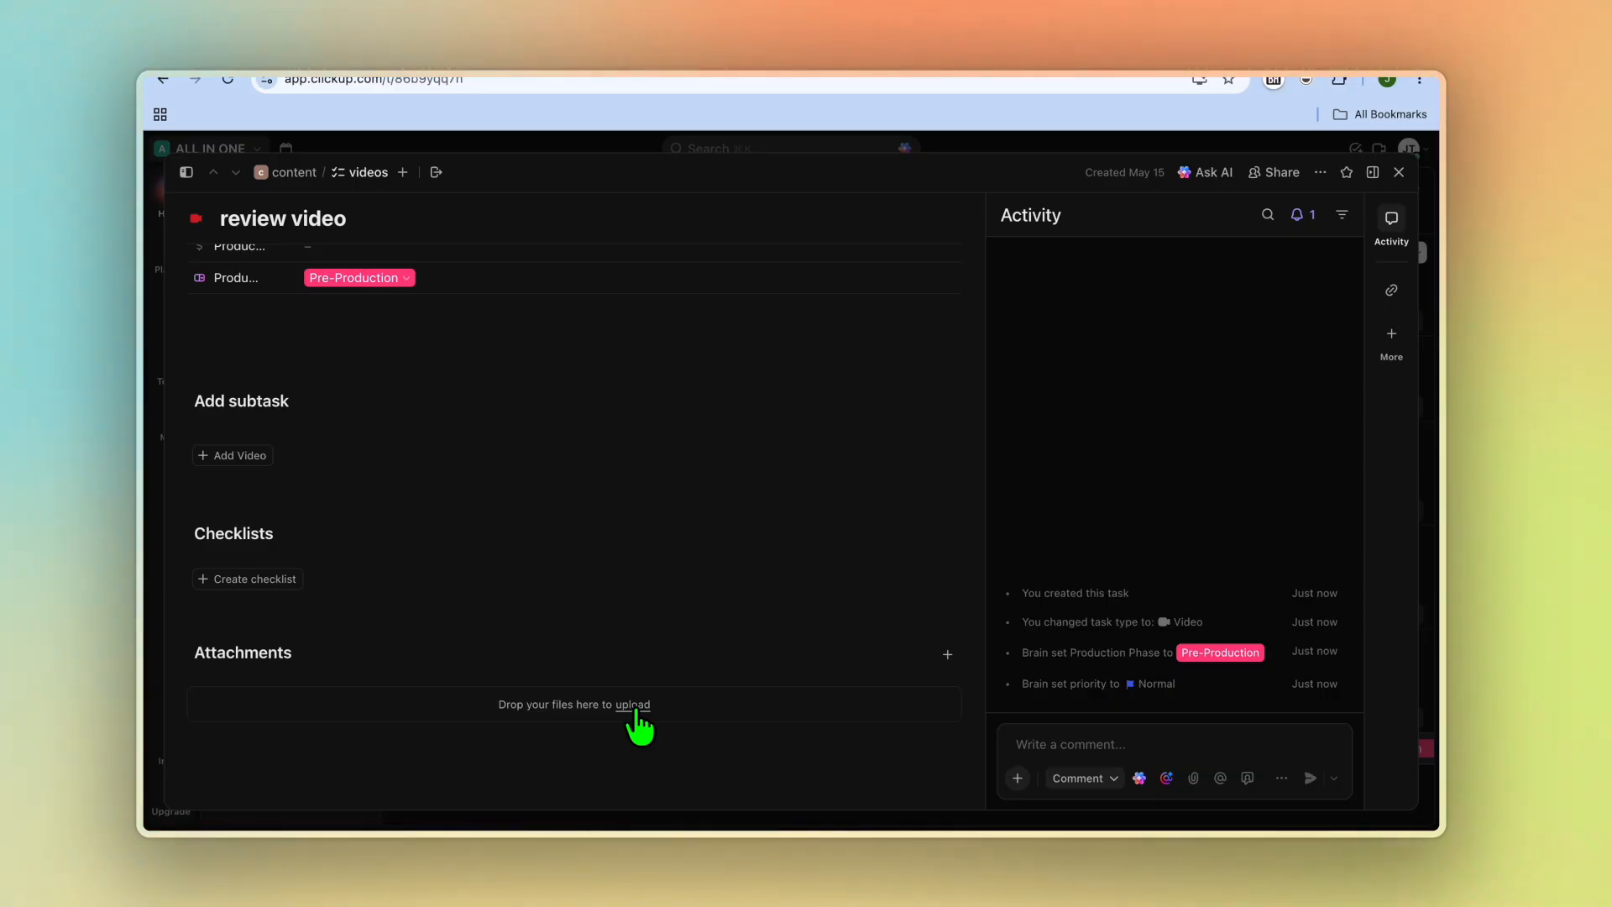
pyautogui.scroll(10, 638, 726)
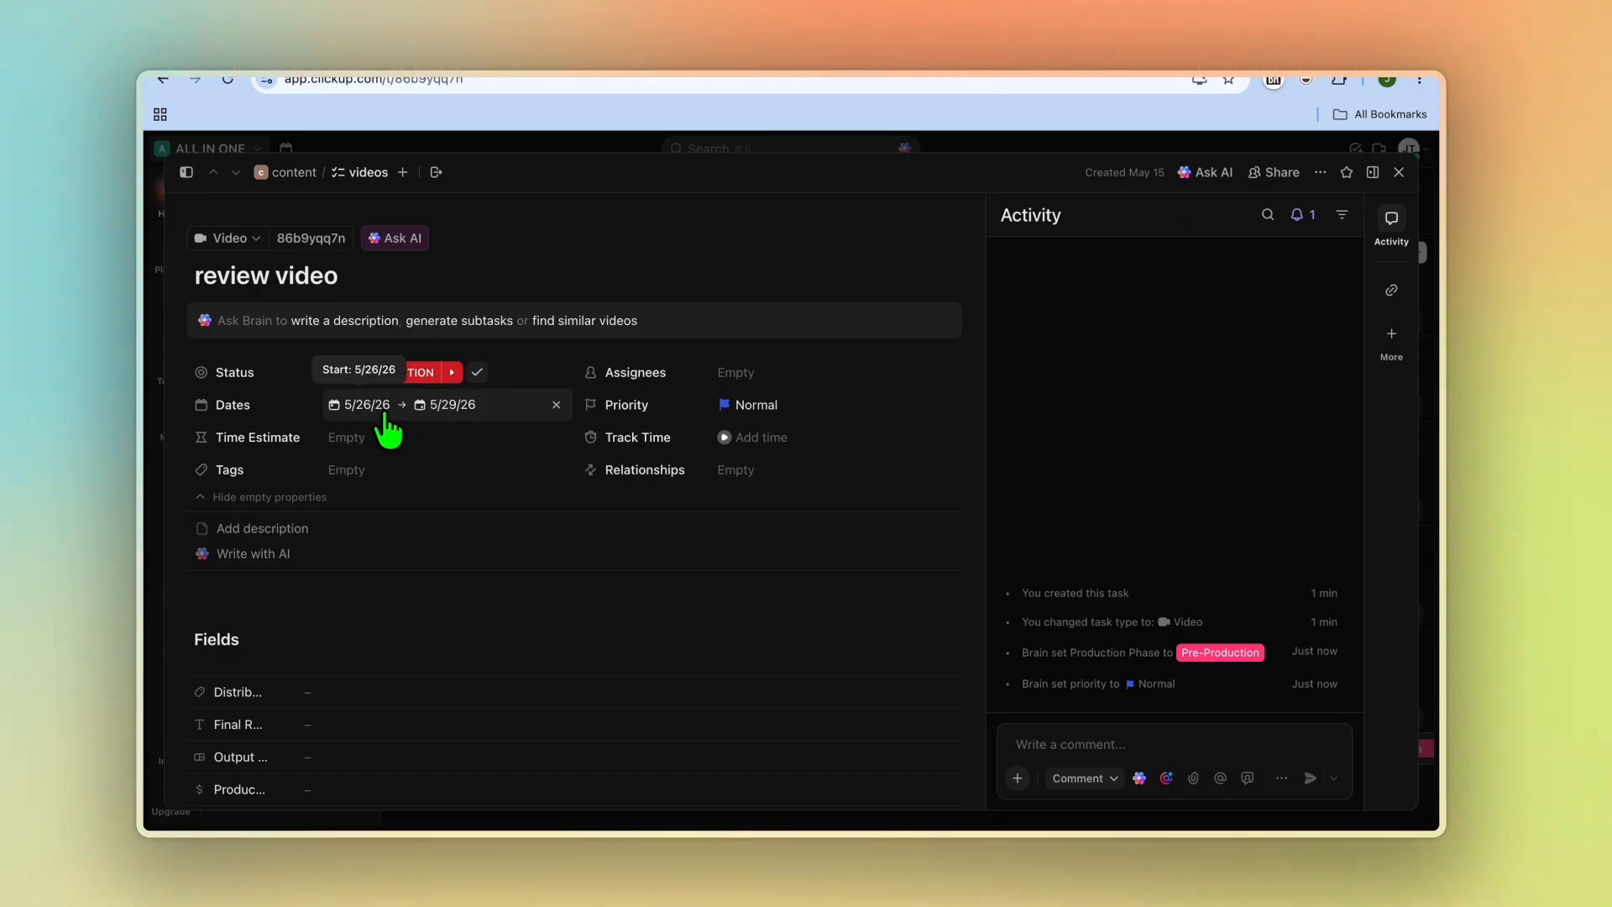
pyautogui.click(758, 410)
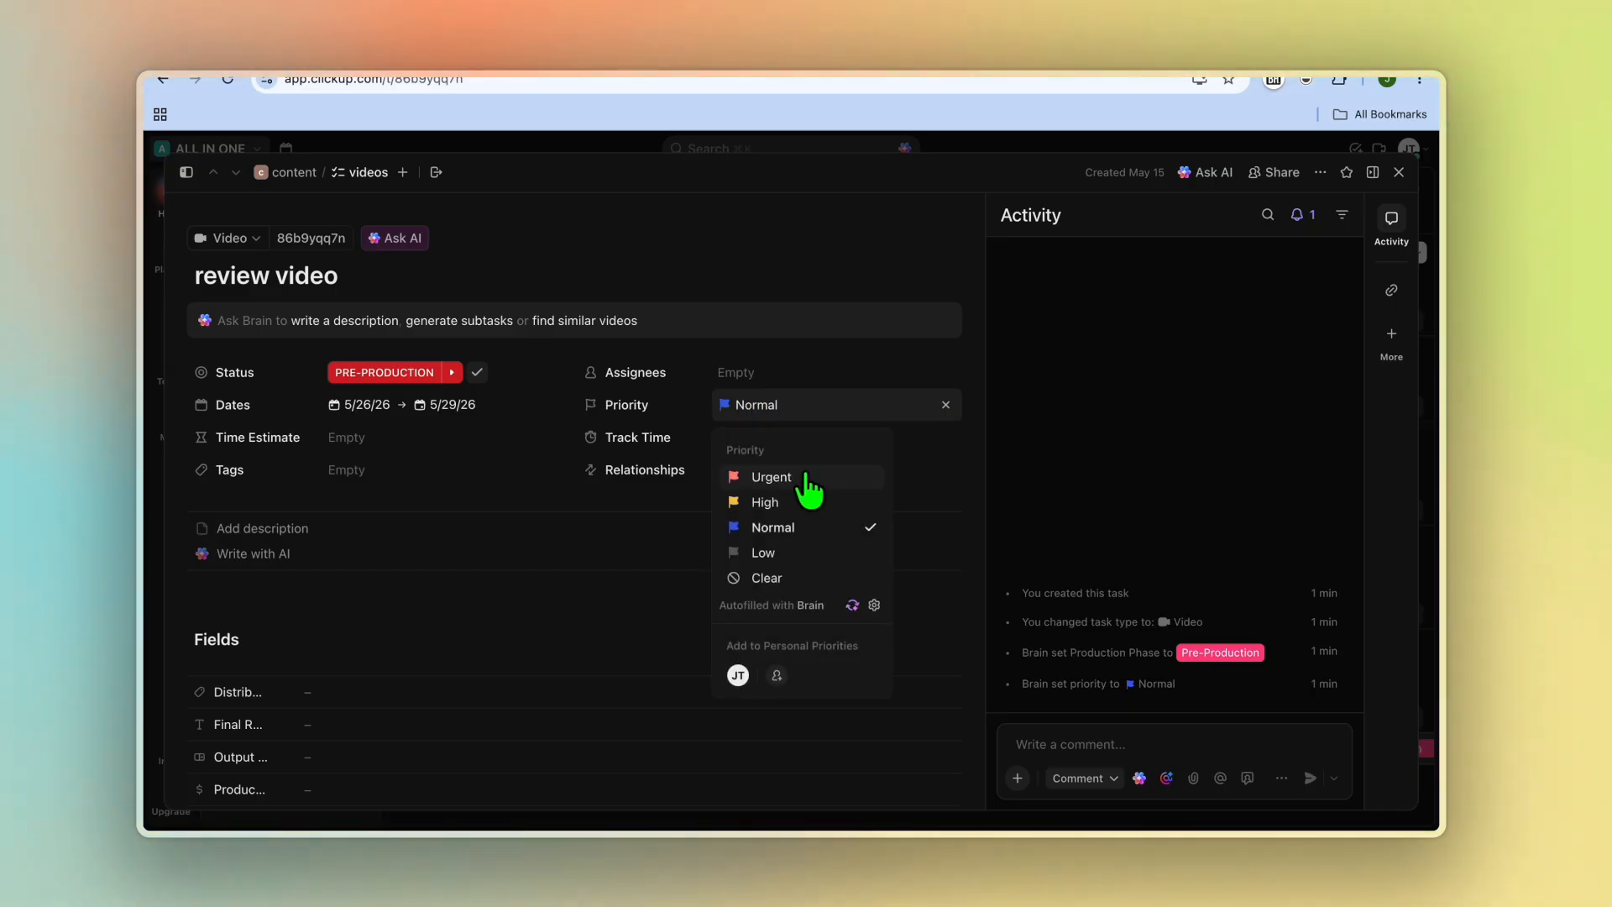
pyautogui.click(798, 501)
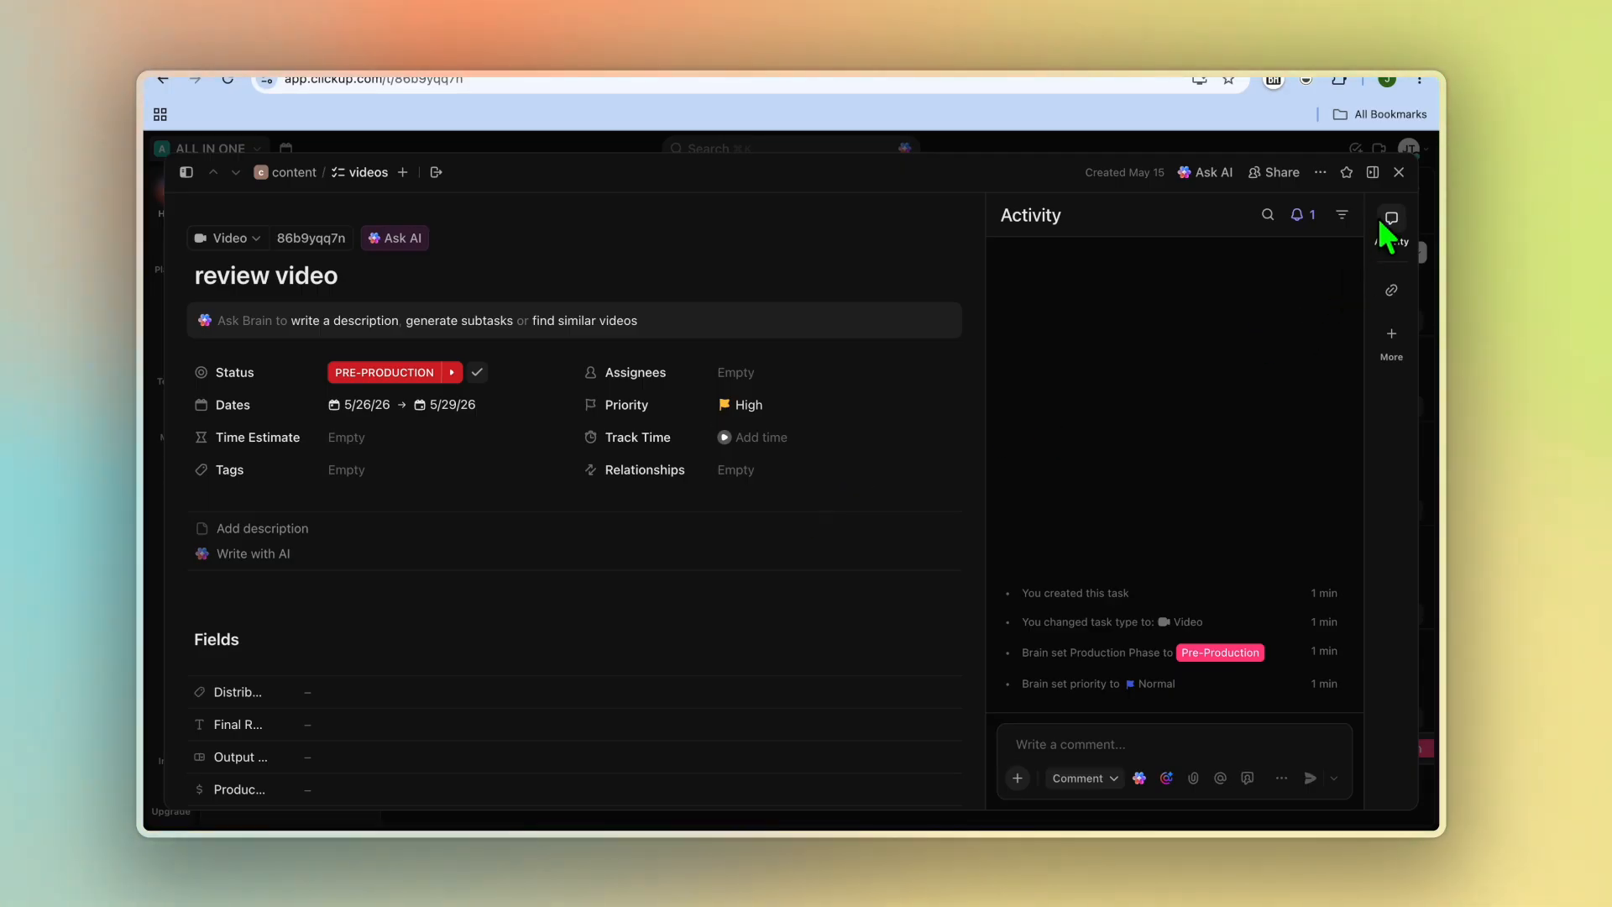
# Step: Close the task and switch to the Production Board view of the videos list
pyautogui.click(1399, 173)
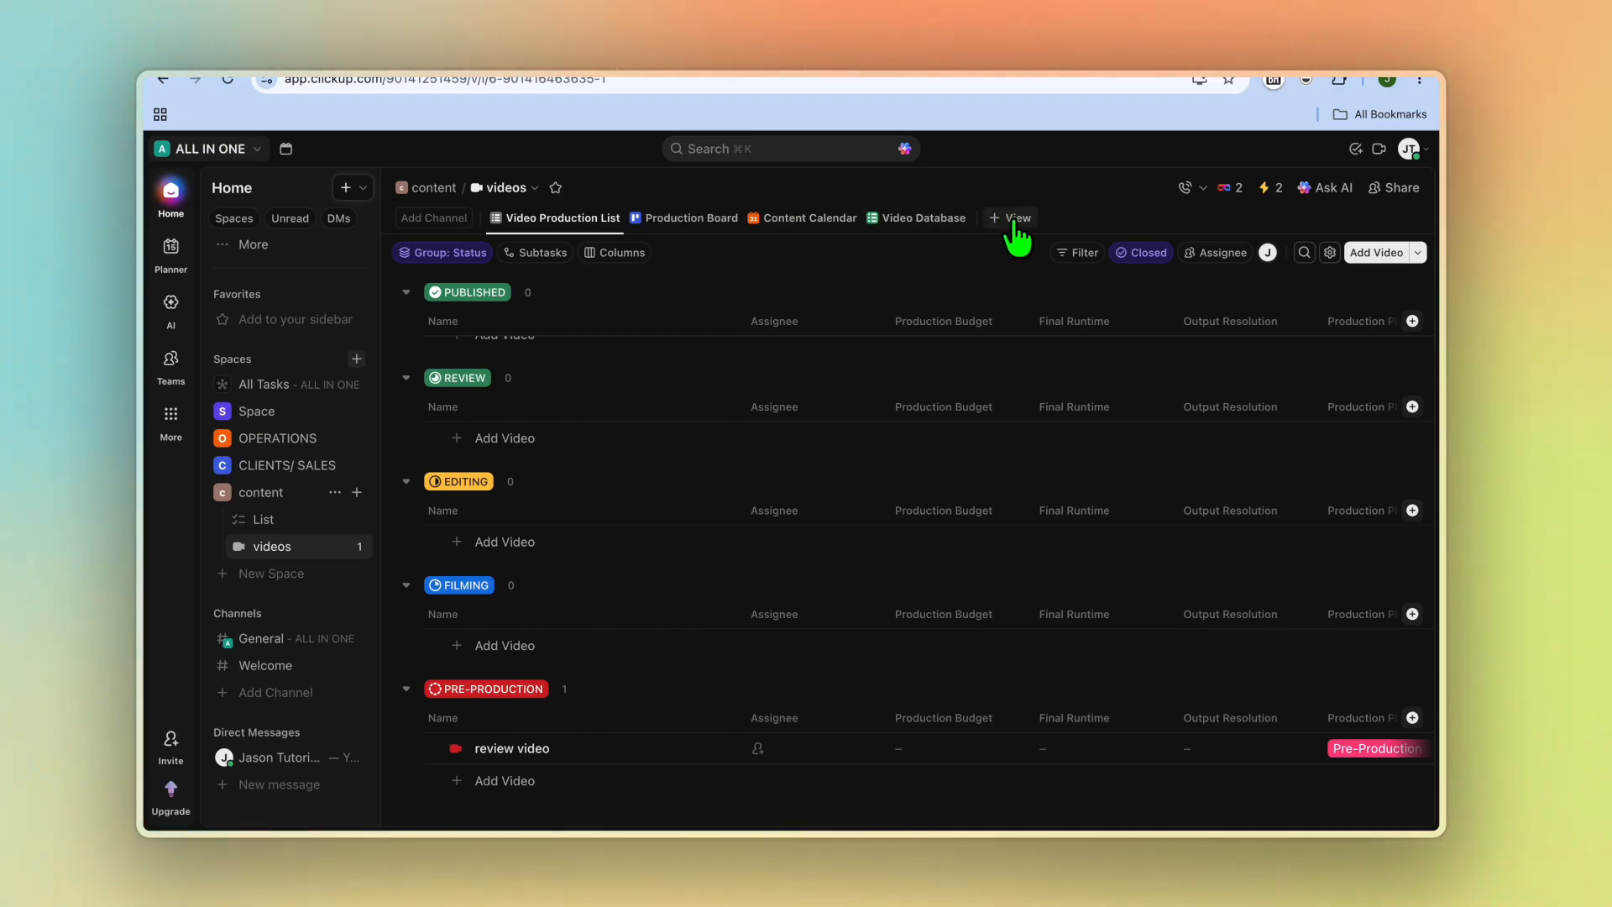
pyautogui.click(684, 220)
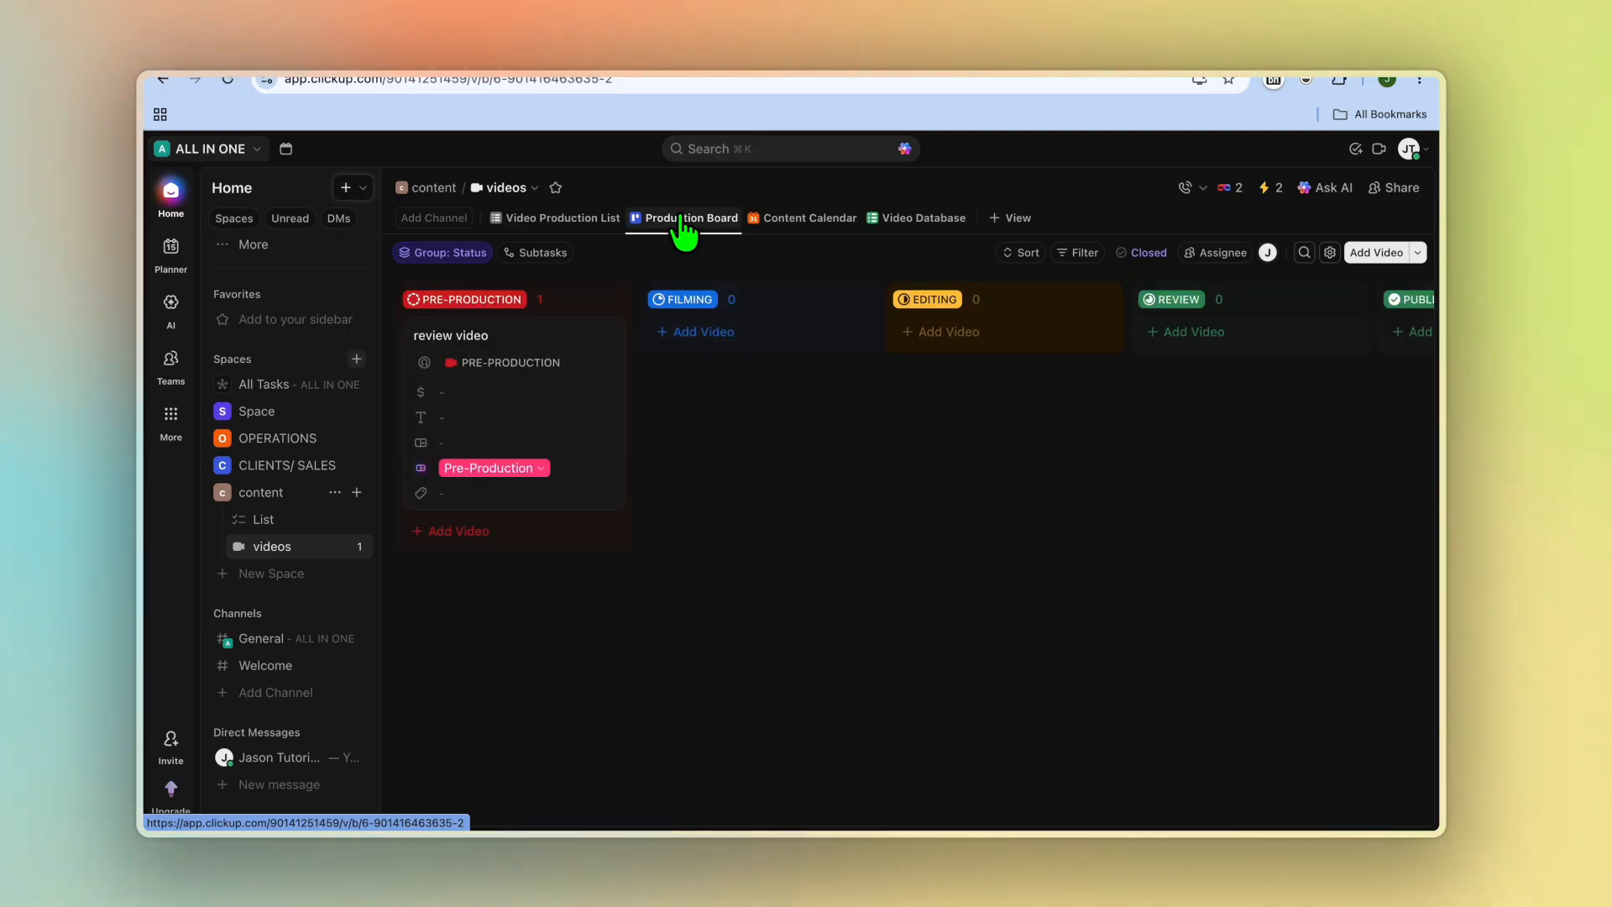
# Step: Move the review video card on the board to the Review column and then to Published, opening the task to check it
pyautogui.moveTo(565, 360)
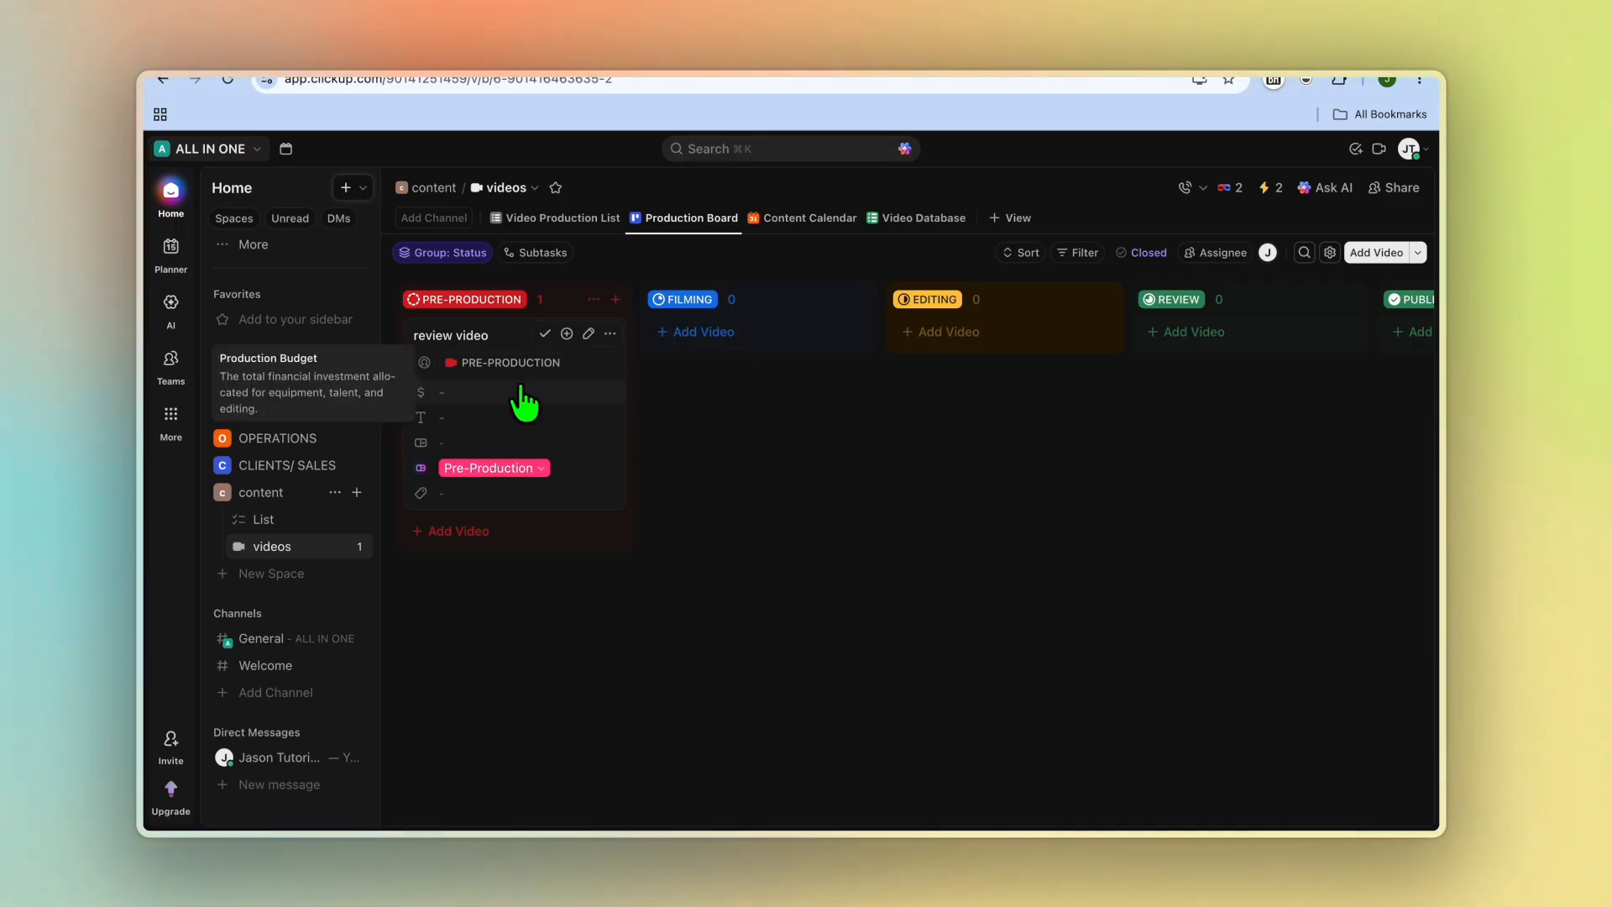
pyautogui.moveTo(529, 403); pyautogui.dragTo(1132, 344)
pyautogui.hscroll(5, 1041, 336)
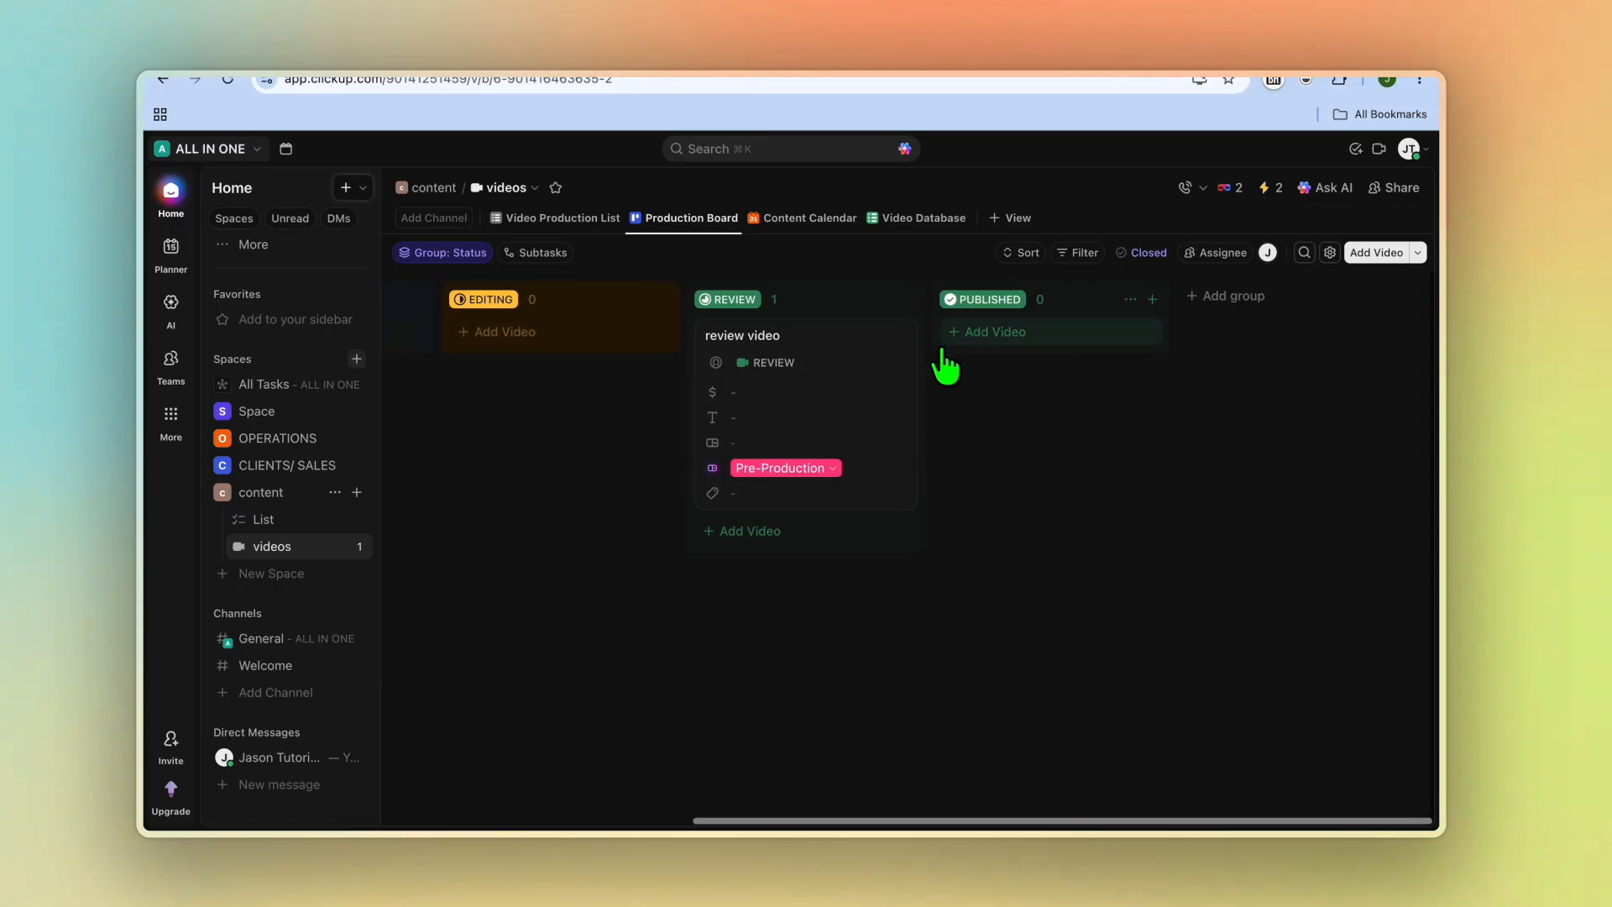
pyautogui.moveTo(815, 391); pyautogui.dragTo(1014, 382)
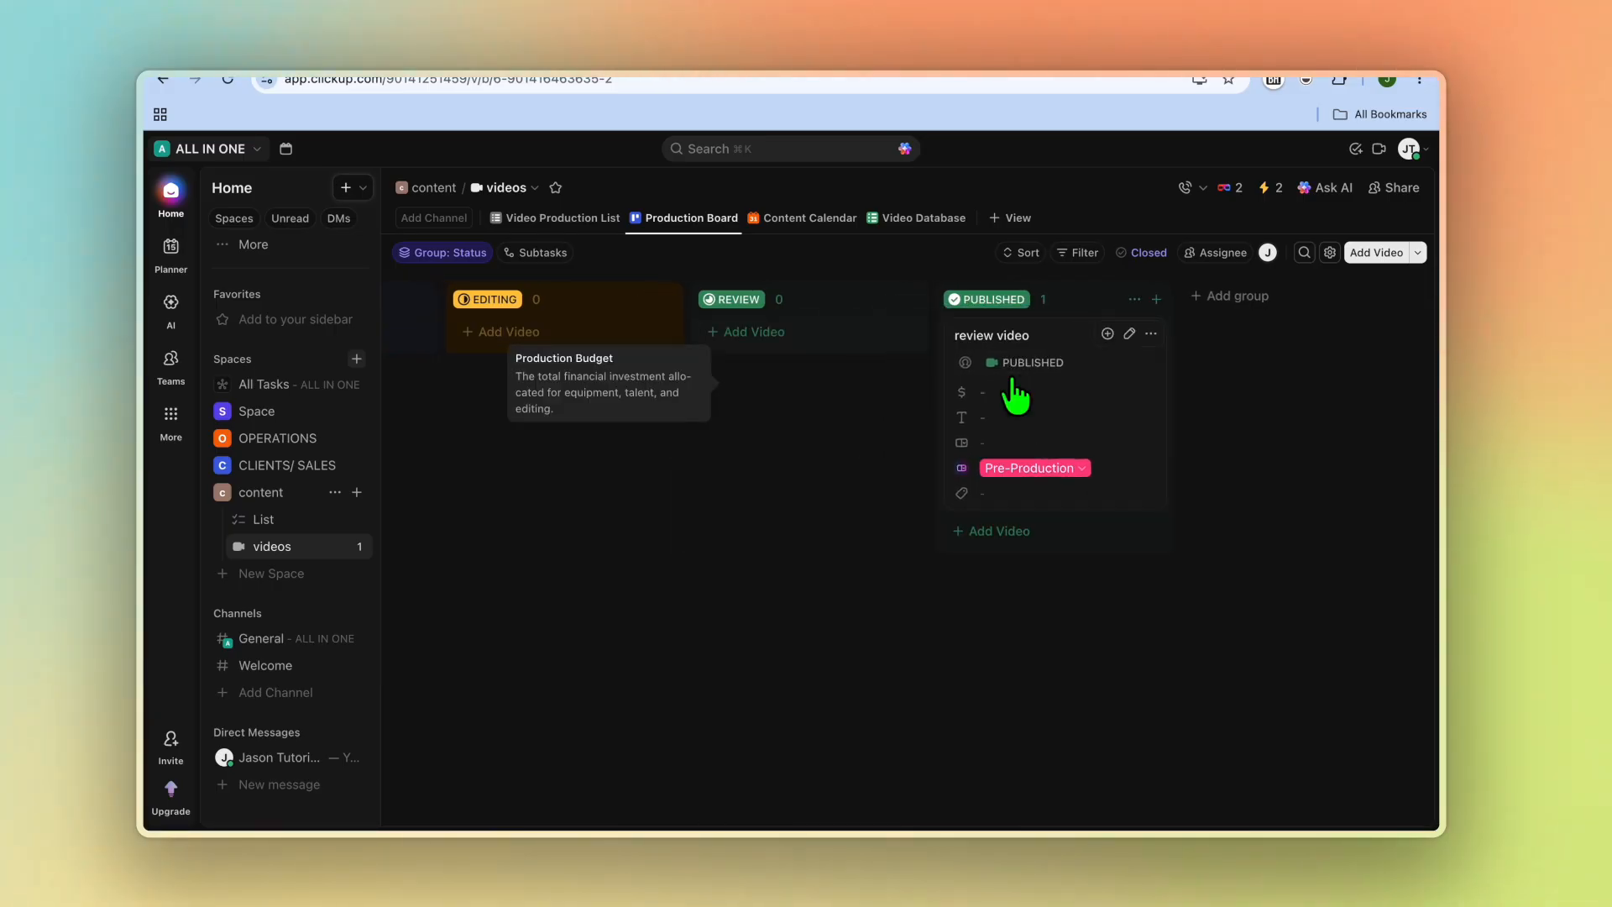
pyautogui.click(1016, 393)
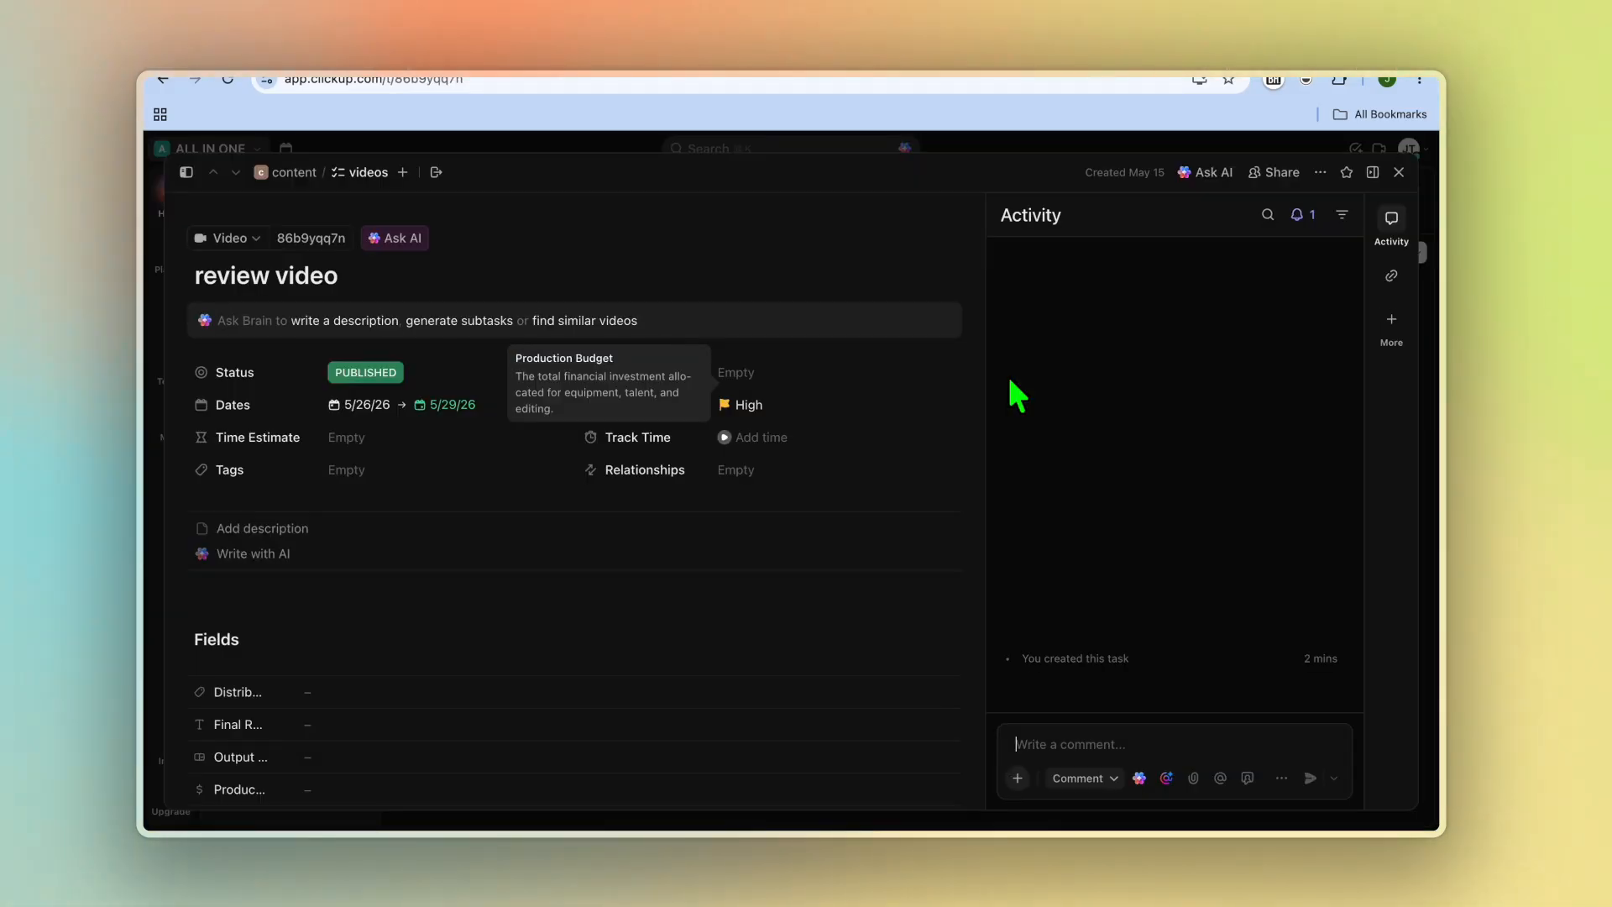
pyautogui.click(1399, 172)
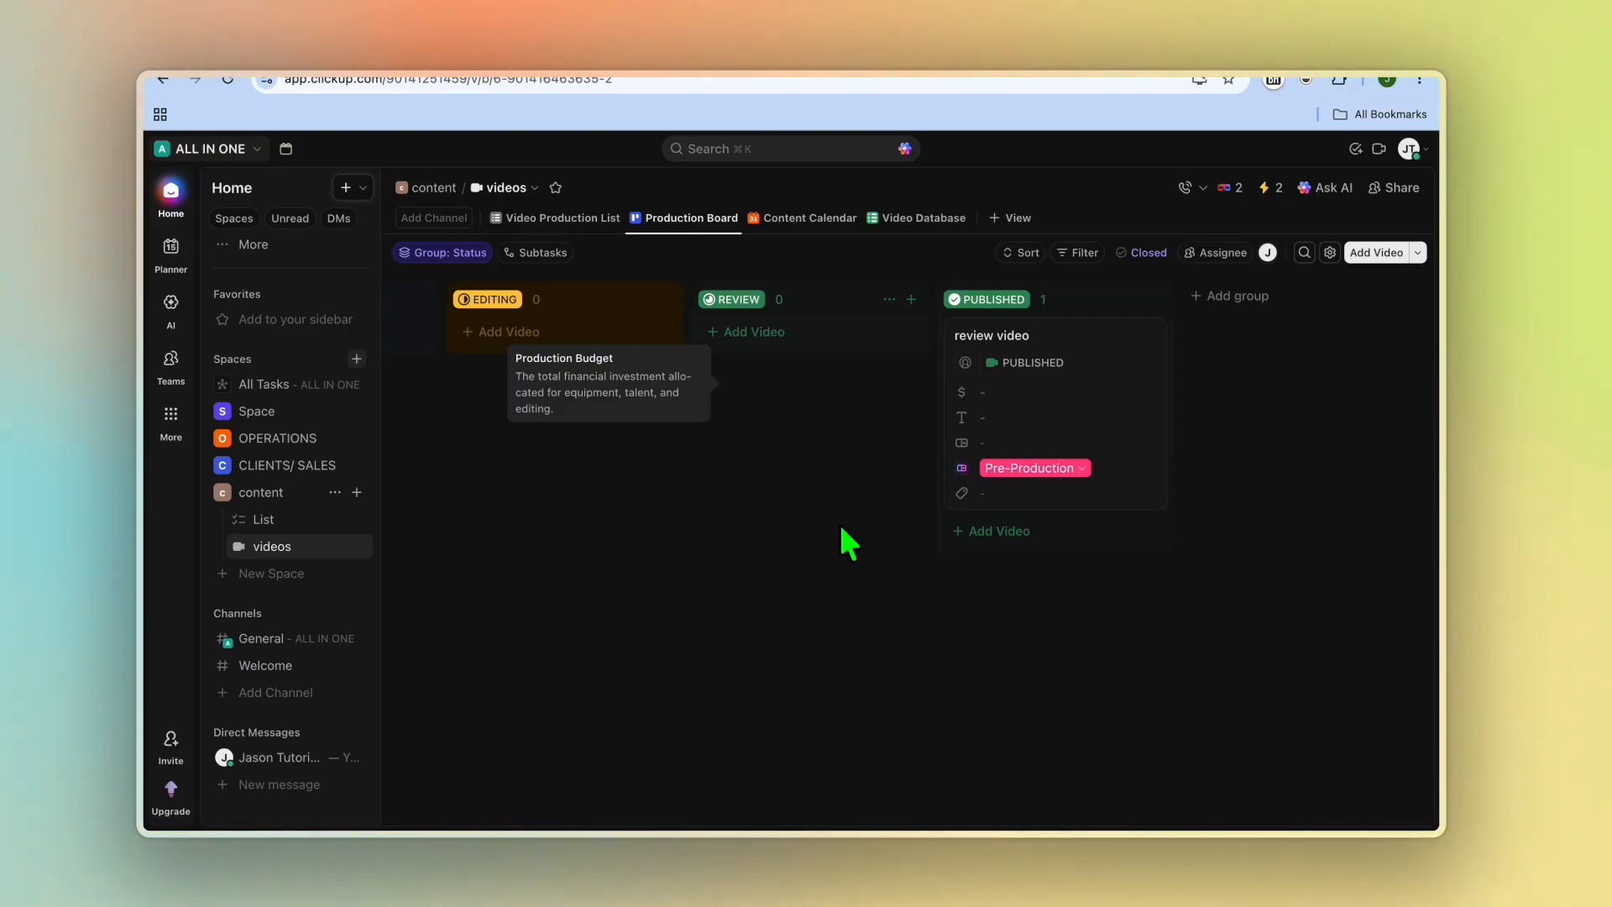
# Step: Open the CLIENTS/ SALES space list and add a task named with a client's name under To Do
pyautogui.click(300, 467)
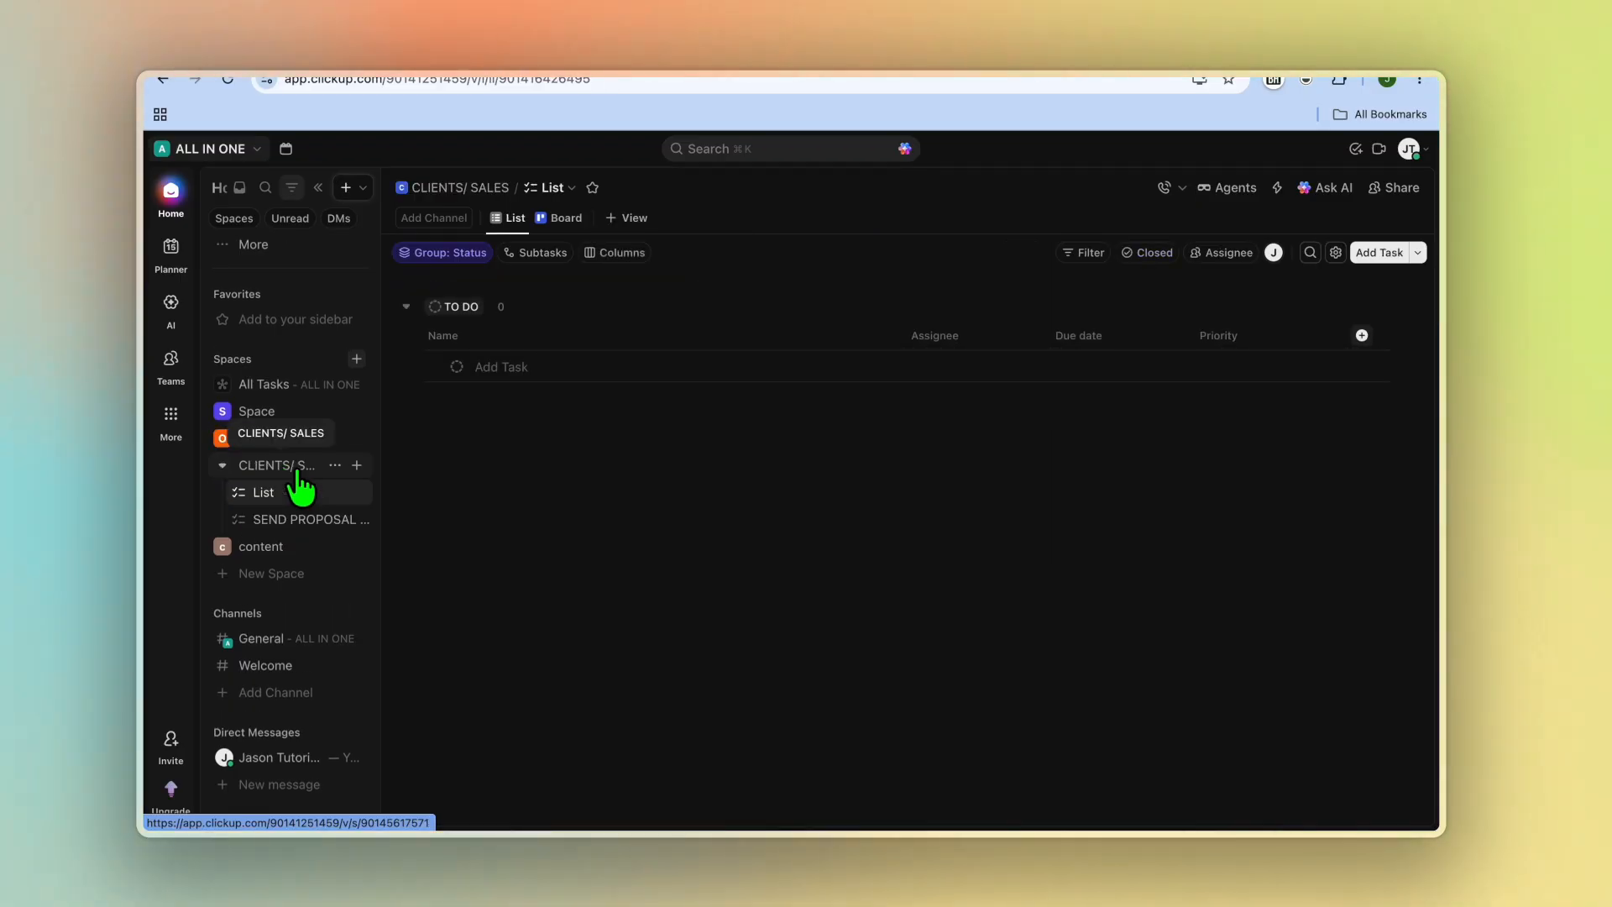
pyautogui.click(496, 366)
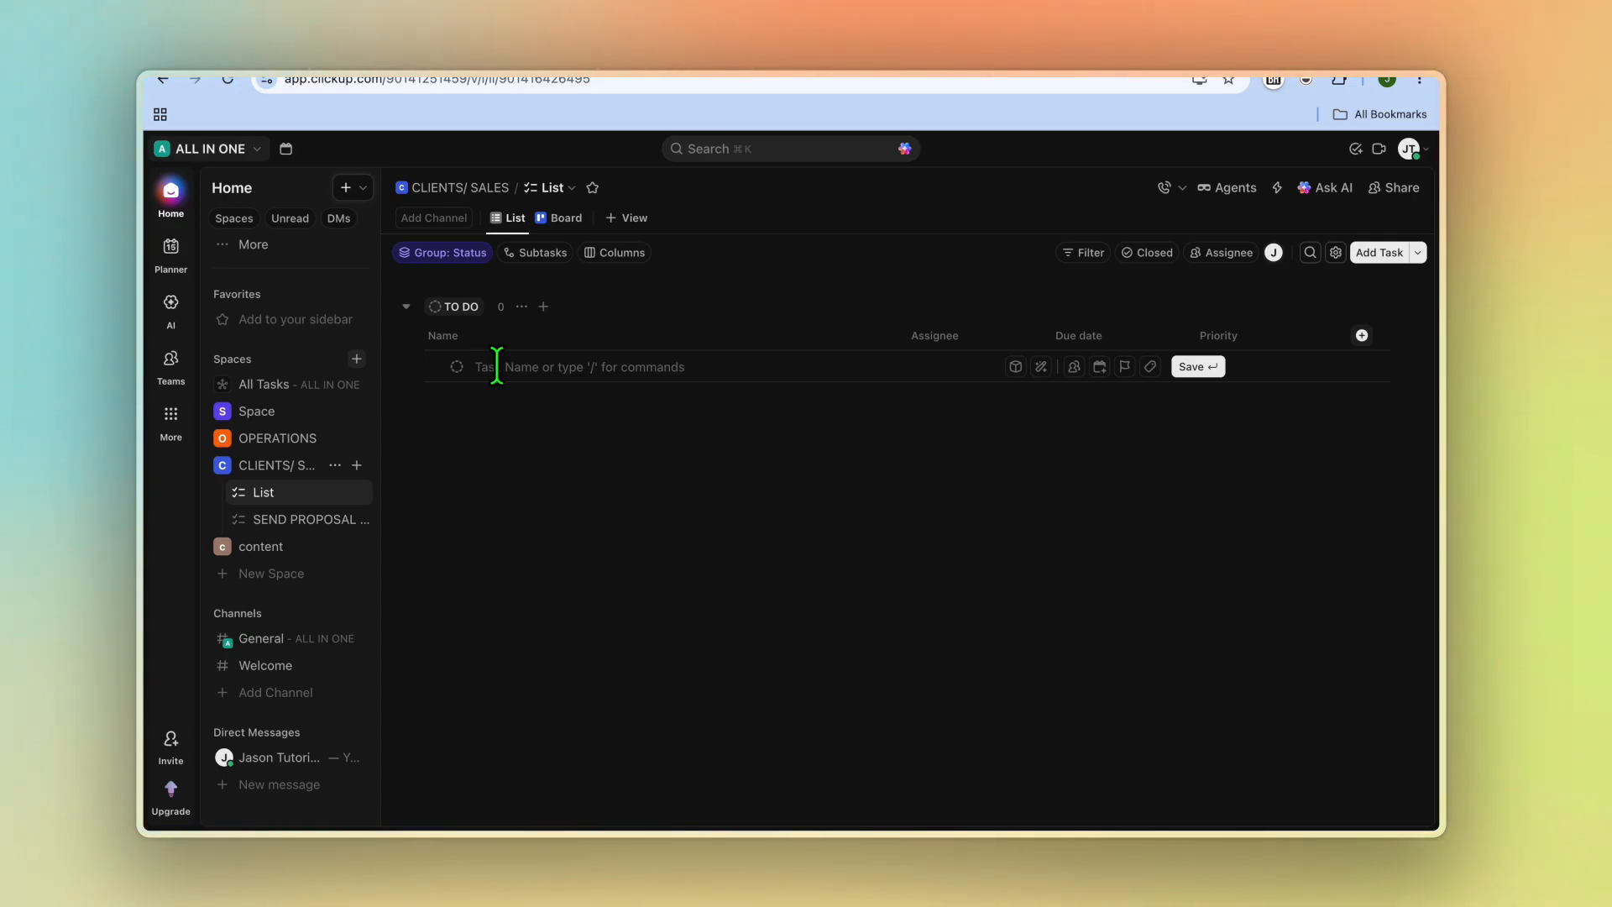
pyautogui.write('omar')
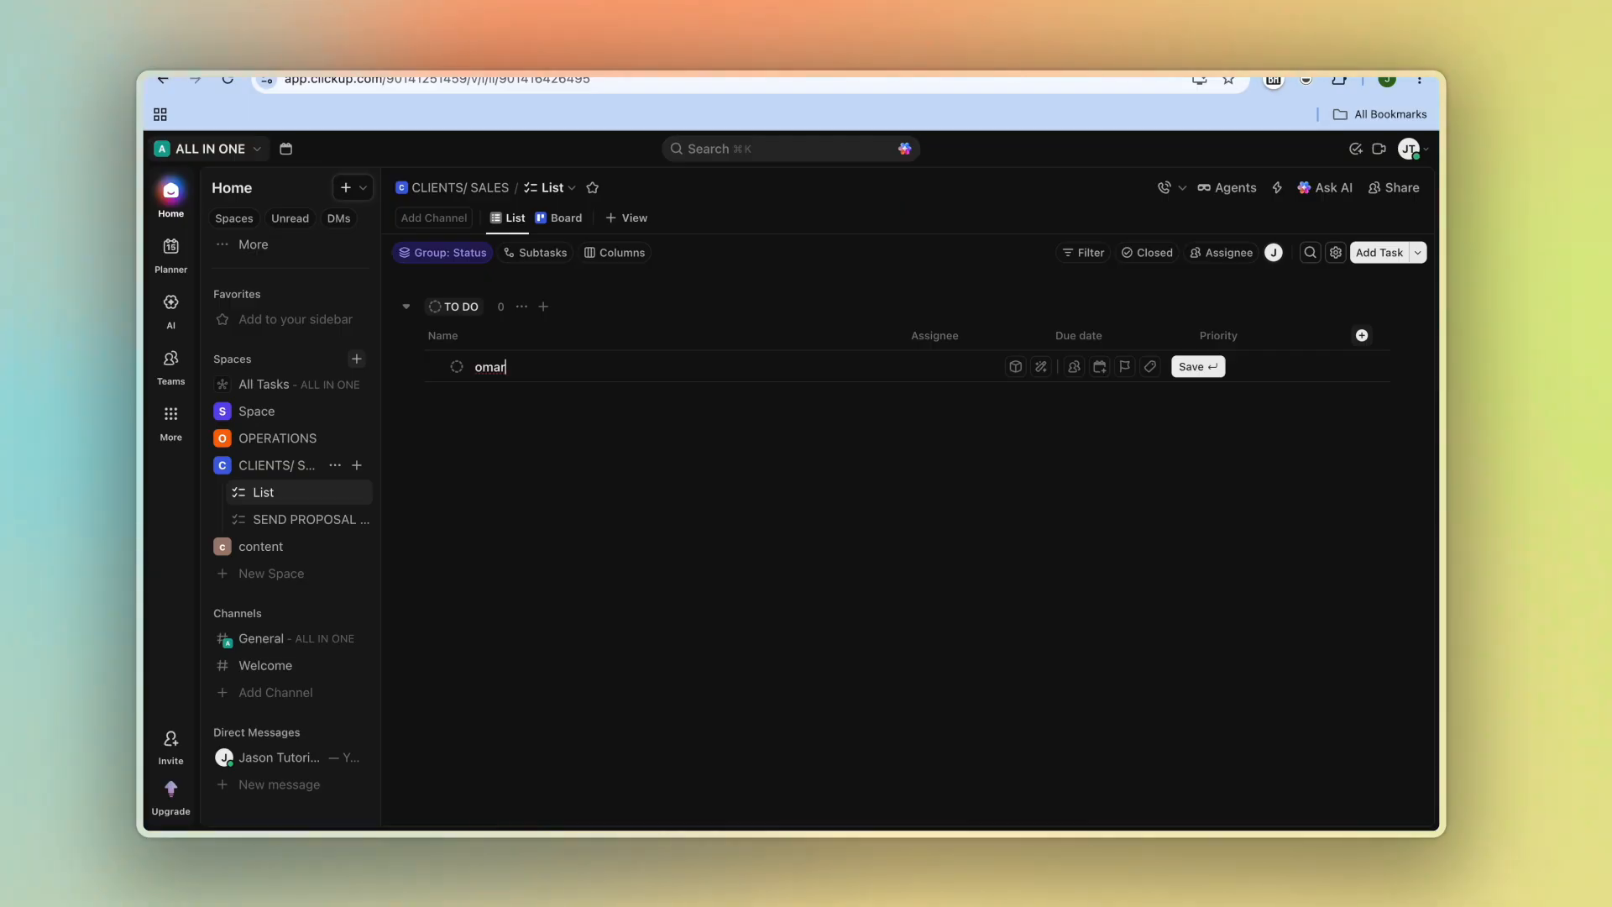
pyautogui.press('Return')
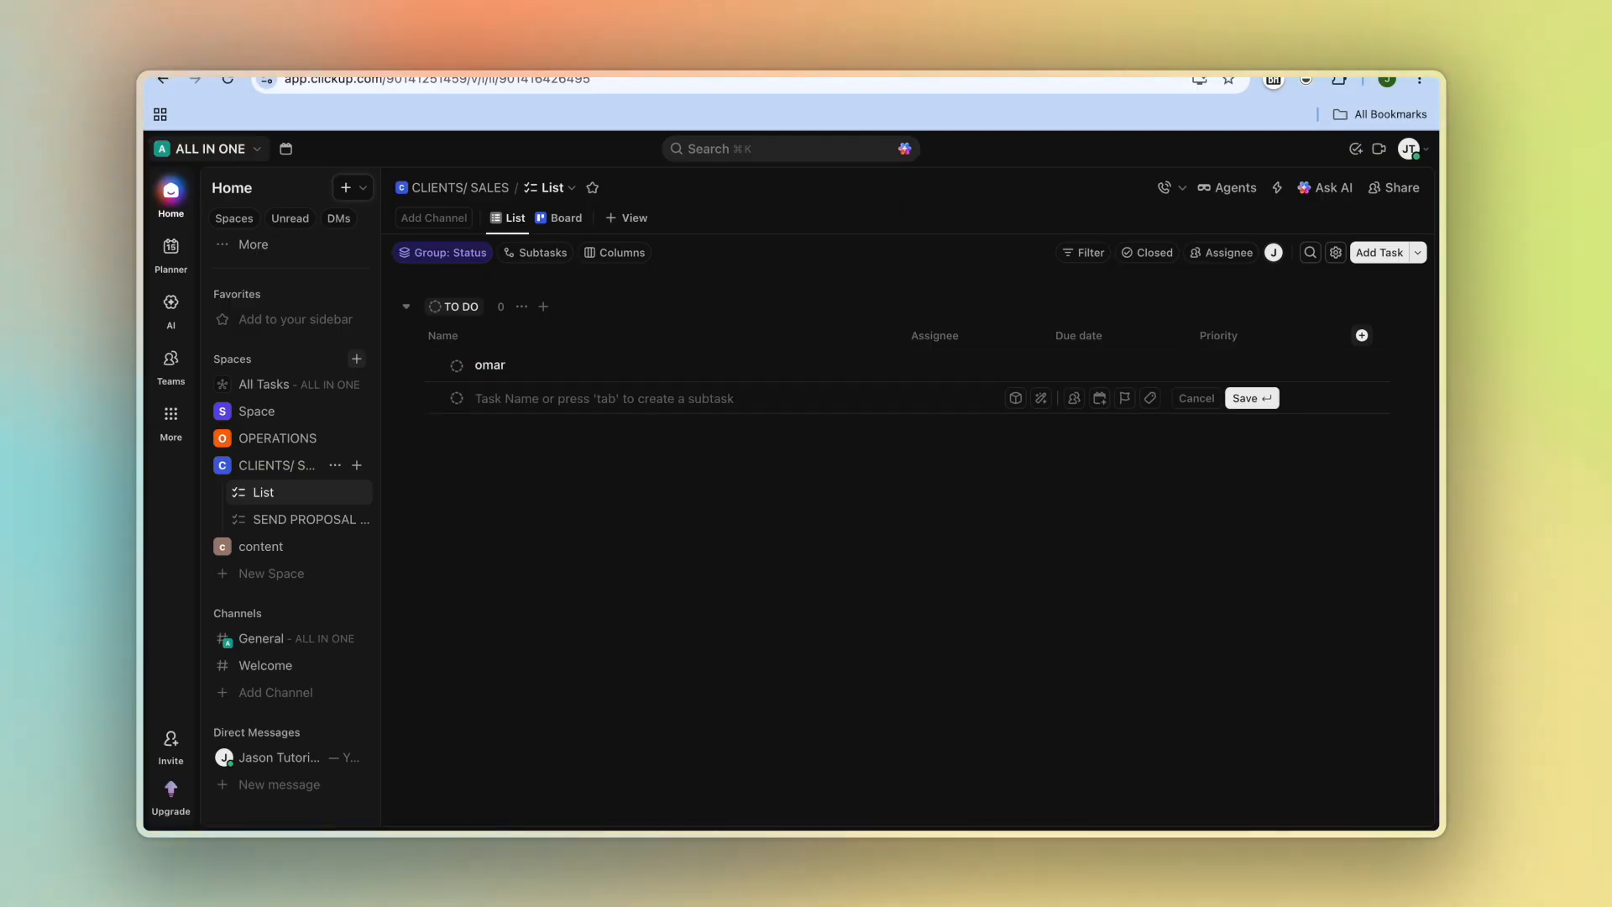
# Step: Open the new client task and browse its fields, subtask, checklist and attachment sections before closing it
pyautogui.click(499, 367)
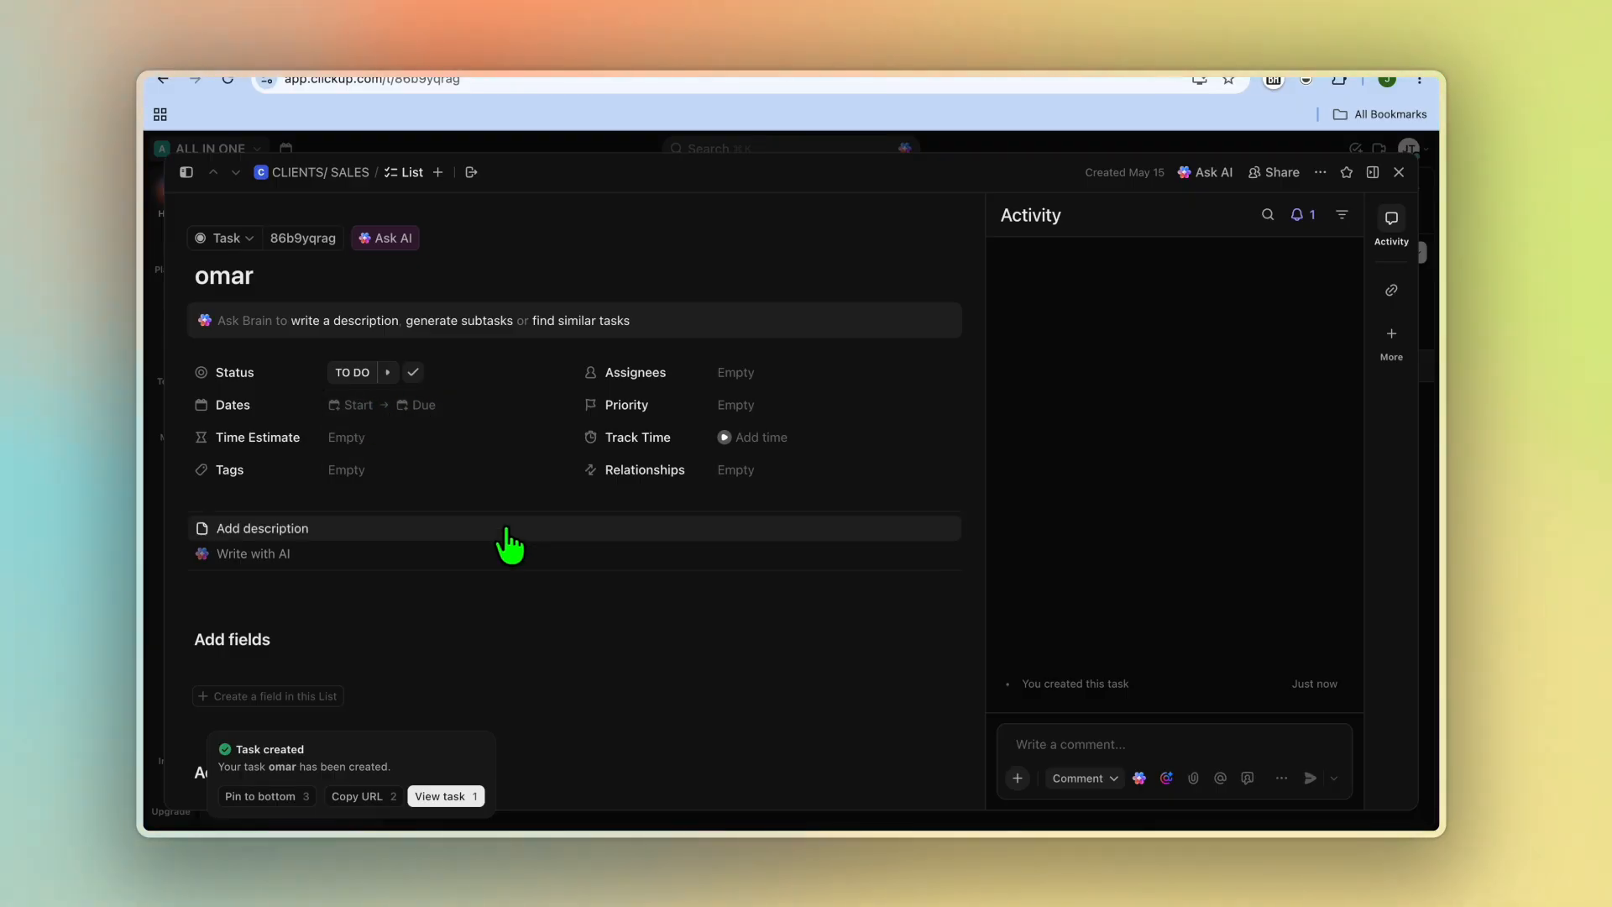
pyautogui.scroll(-5, 511, 546)
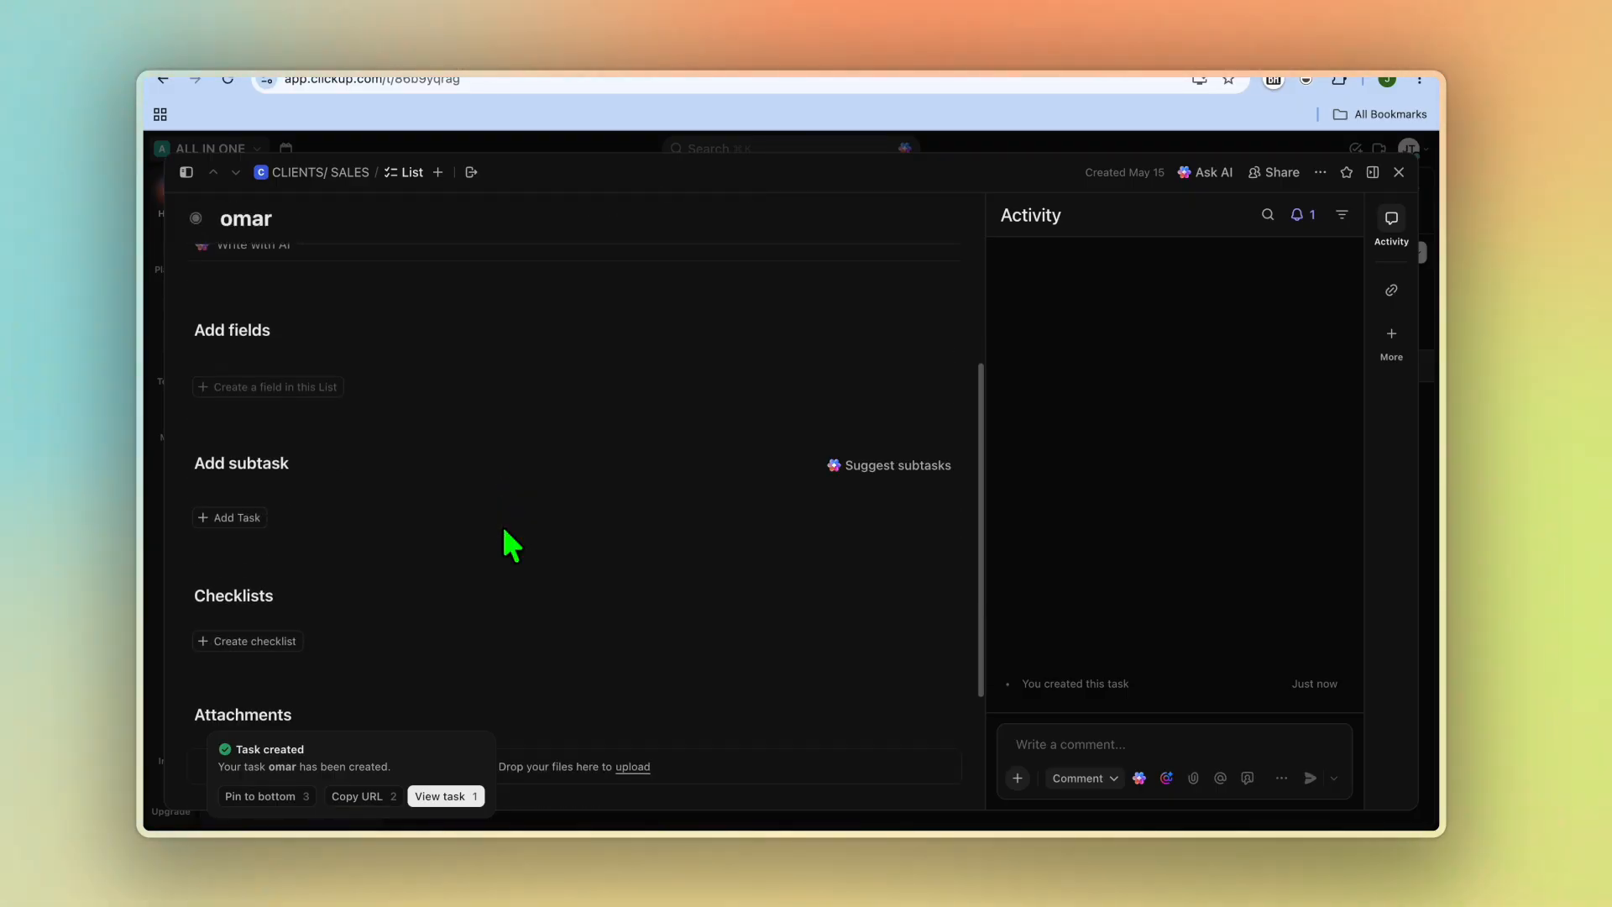
pyautogui.scroll(2, 510, 545)
pyautogui.scroll(1, 504, 537)
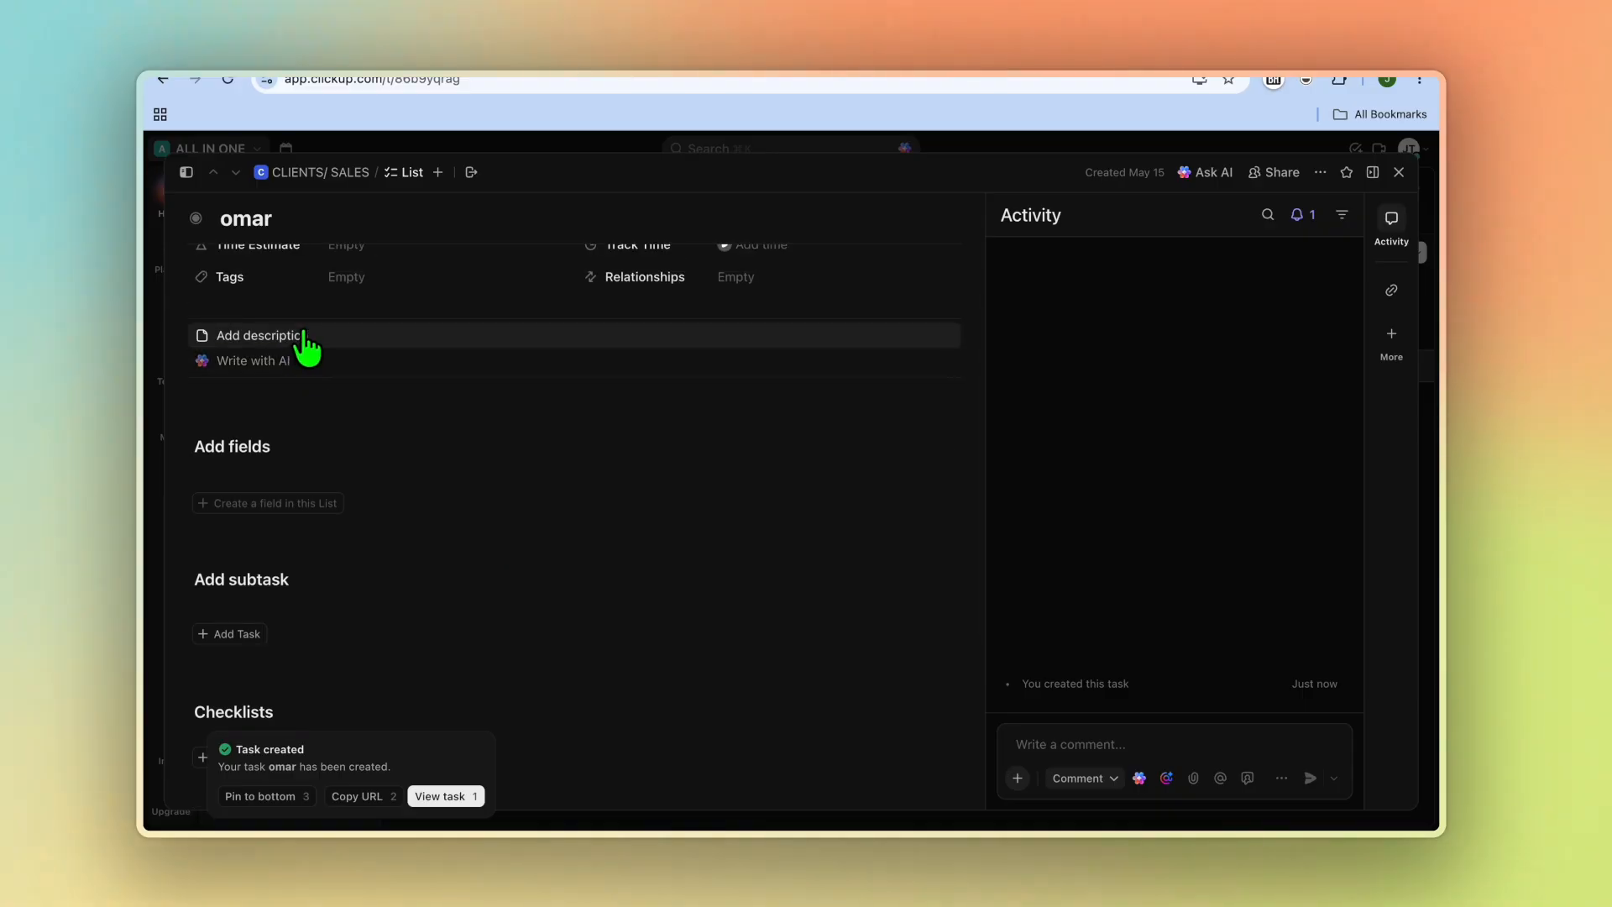
pyautogui.moveTo(304, 336); pyautogui.dragTo(332, 509)
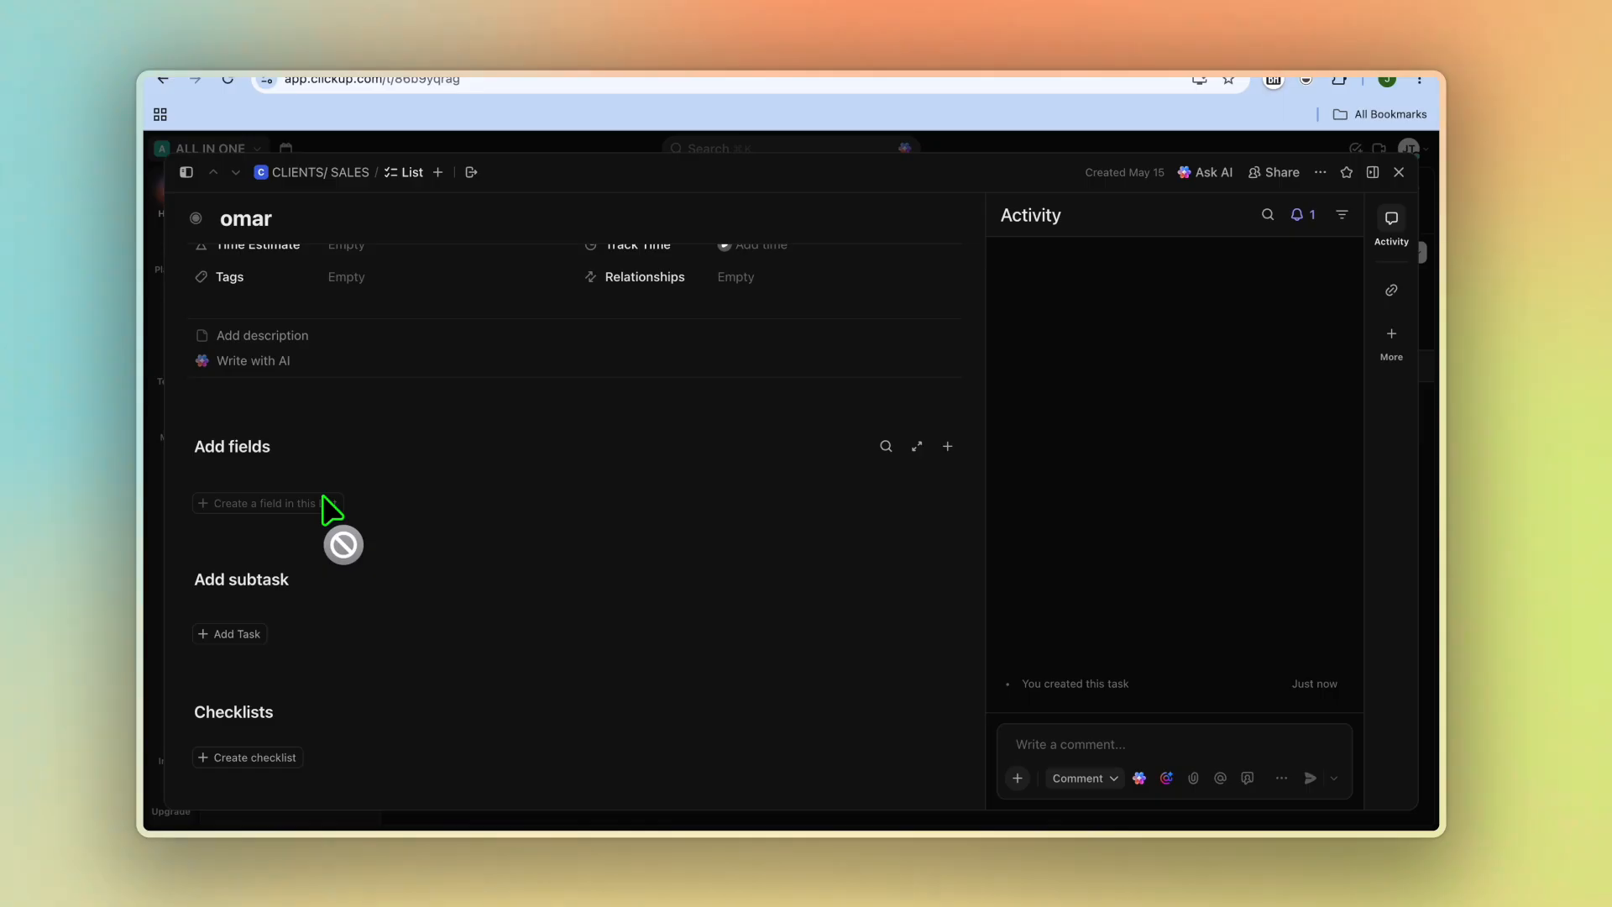
pyautogui.scroll(-3, 324, 496)
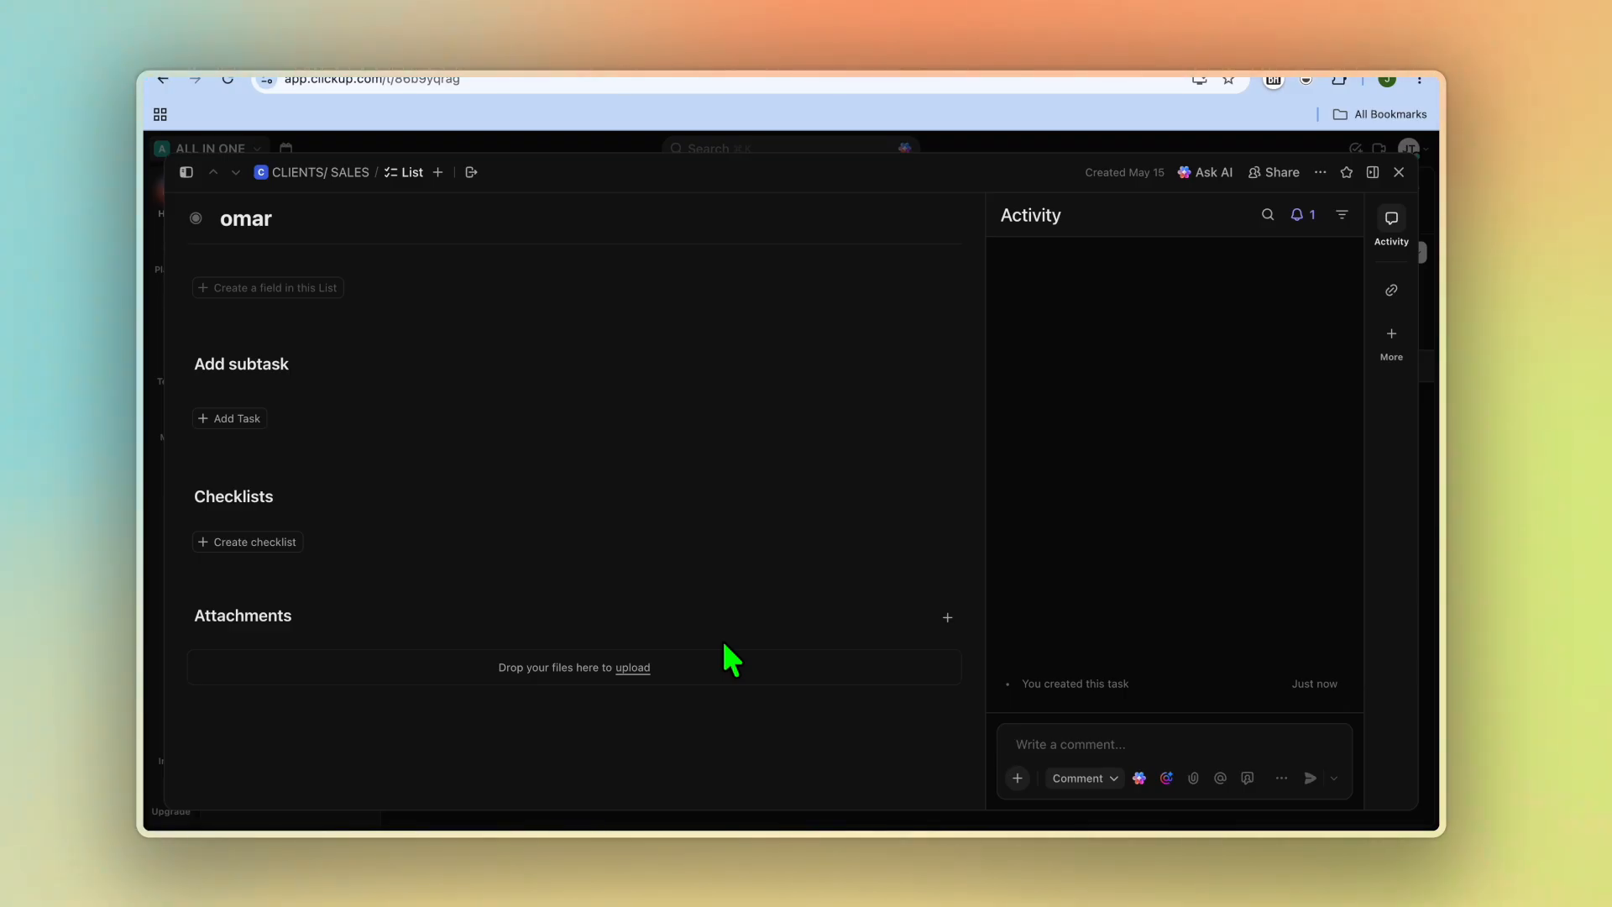
pyautogui.click(1398, 173)
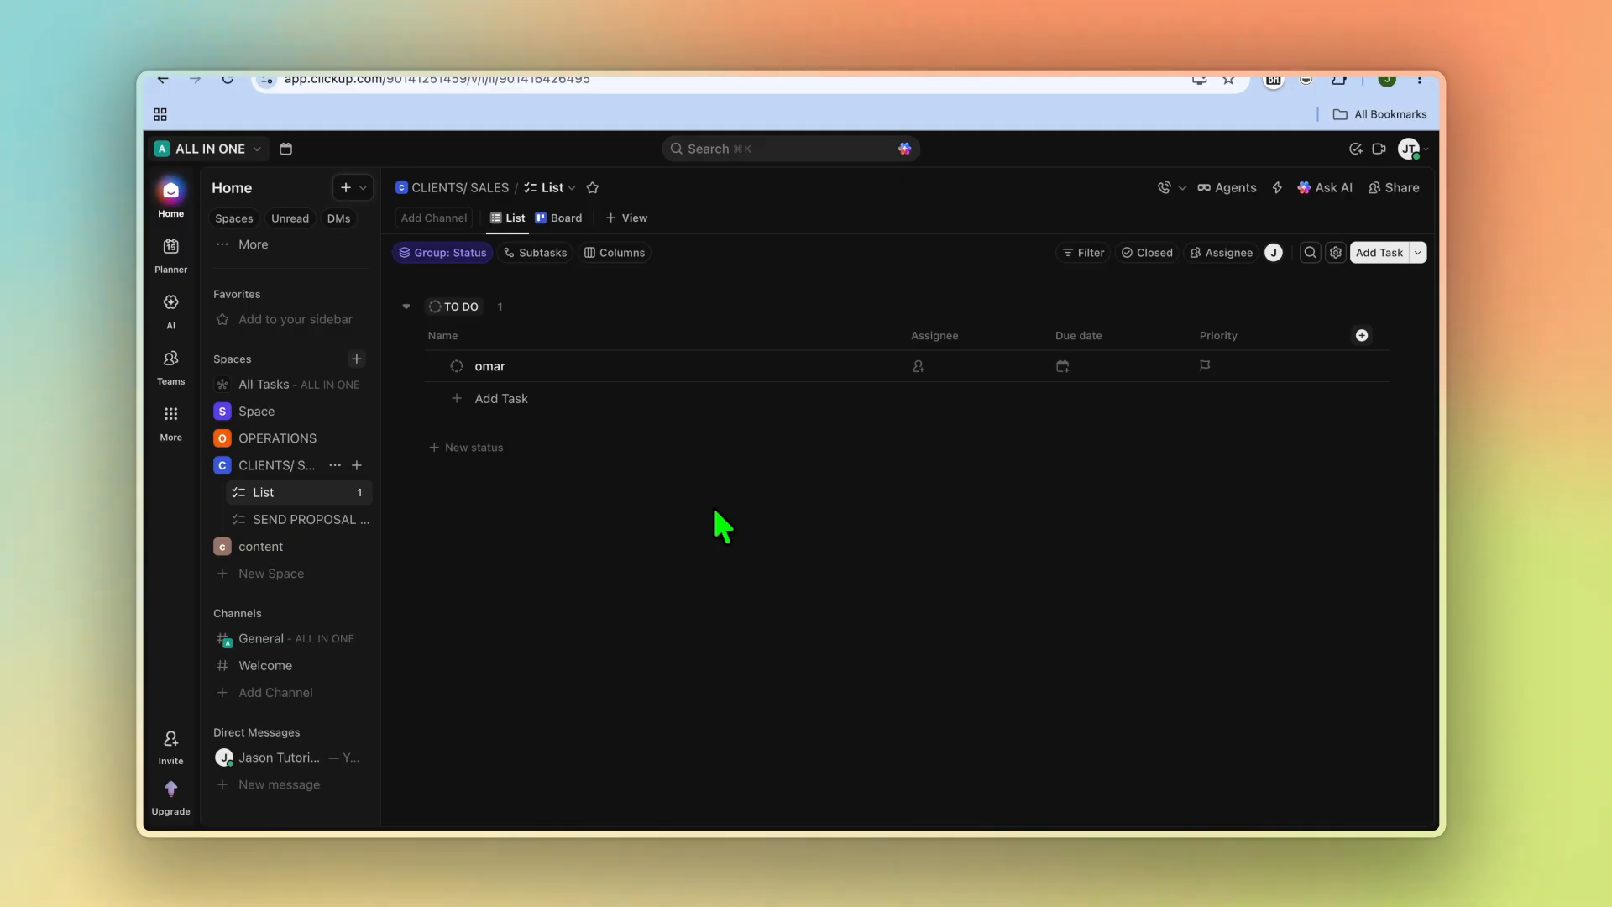
# Step: Create a Simple Dashboard using all spaces as the data source
pyautogui.click(173, 416)
pyautogui.click(244, 523)
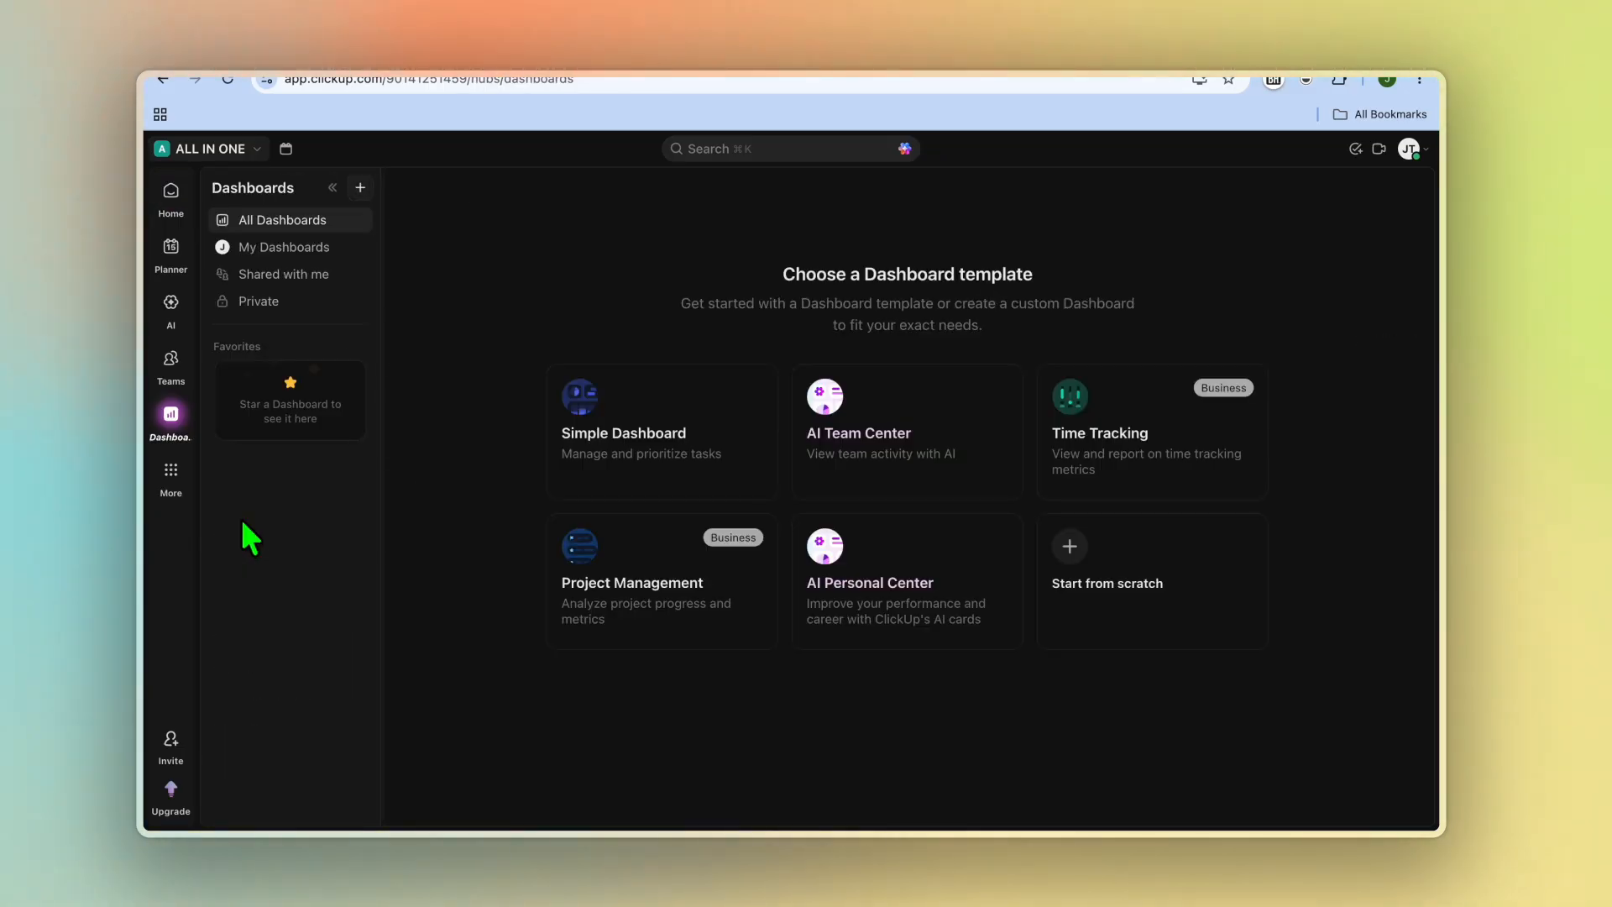
pyautogui.click(644, 447)
pyautogui.click(786, 489)
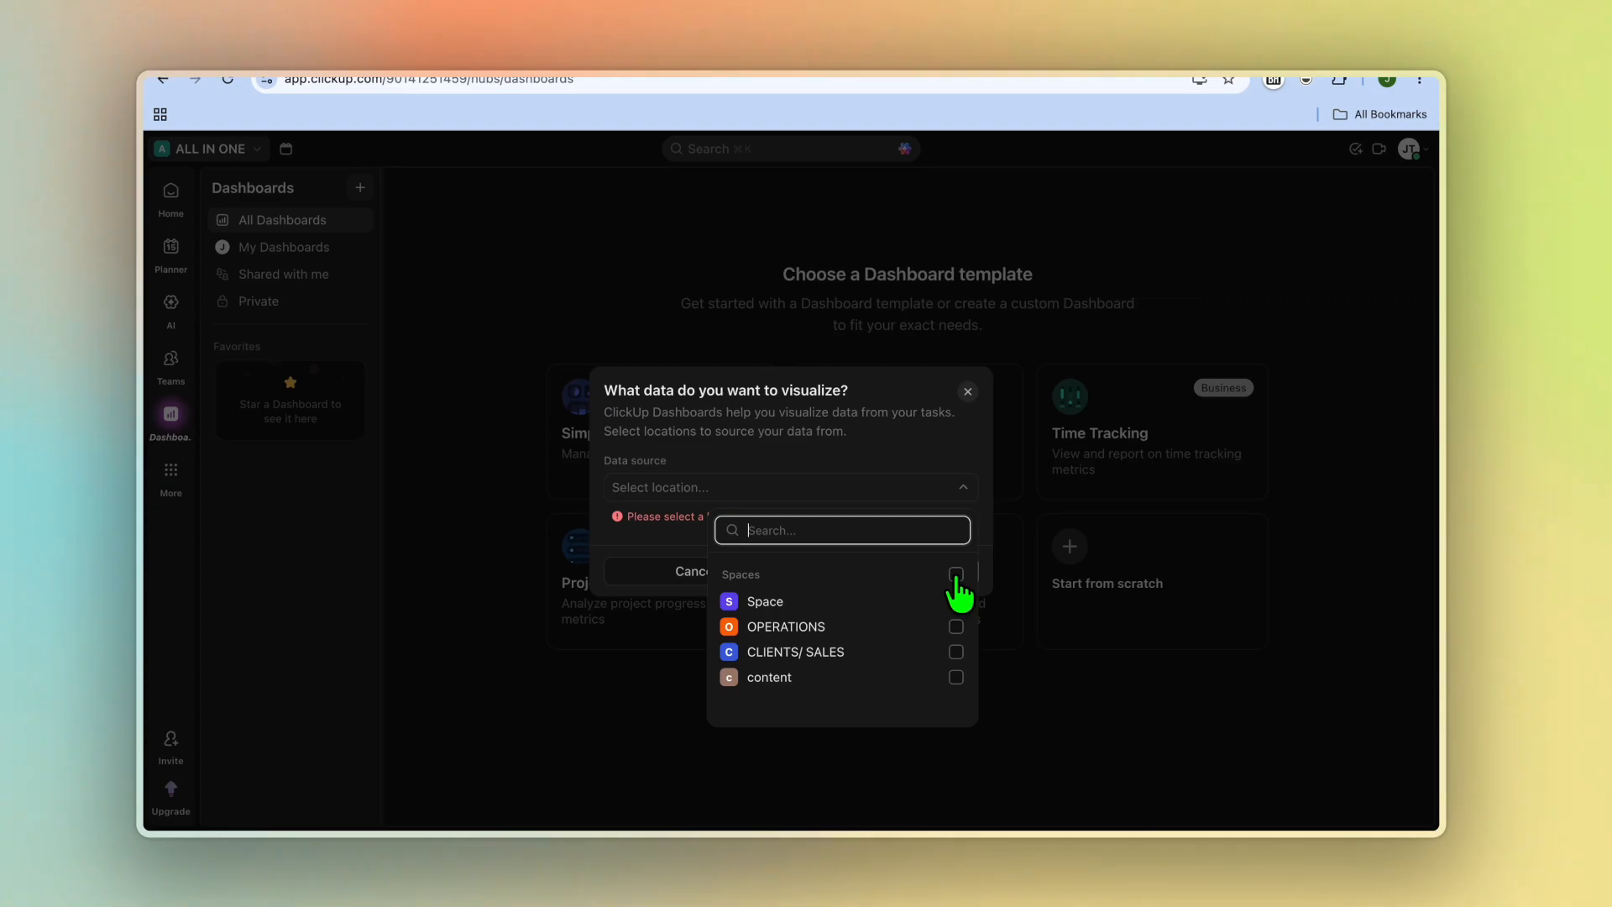
pyautogui.click(956, 575)
pyautogui.click(921, 472)
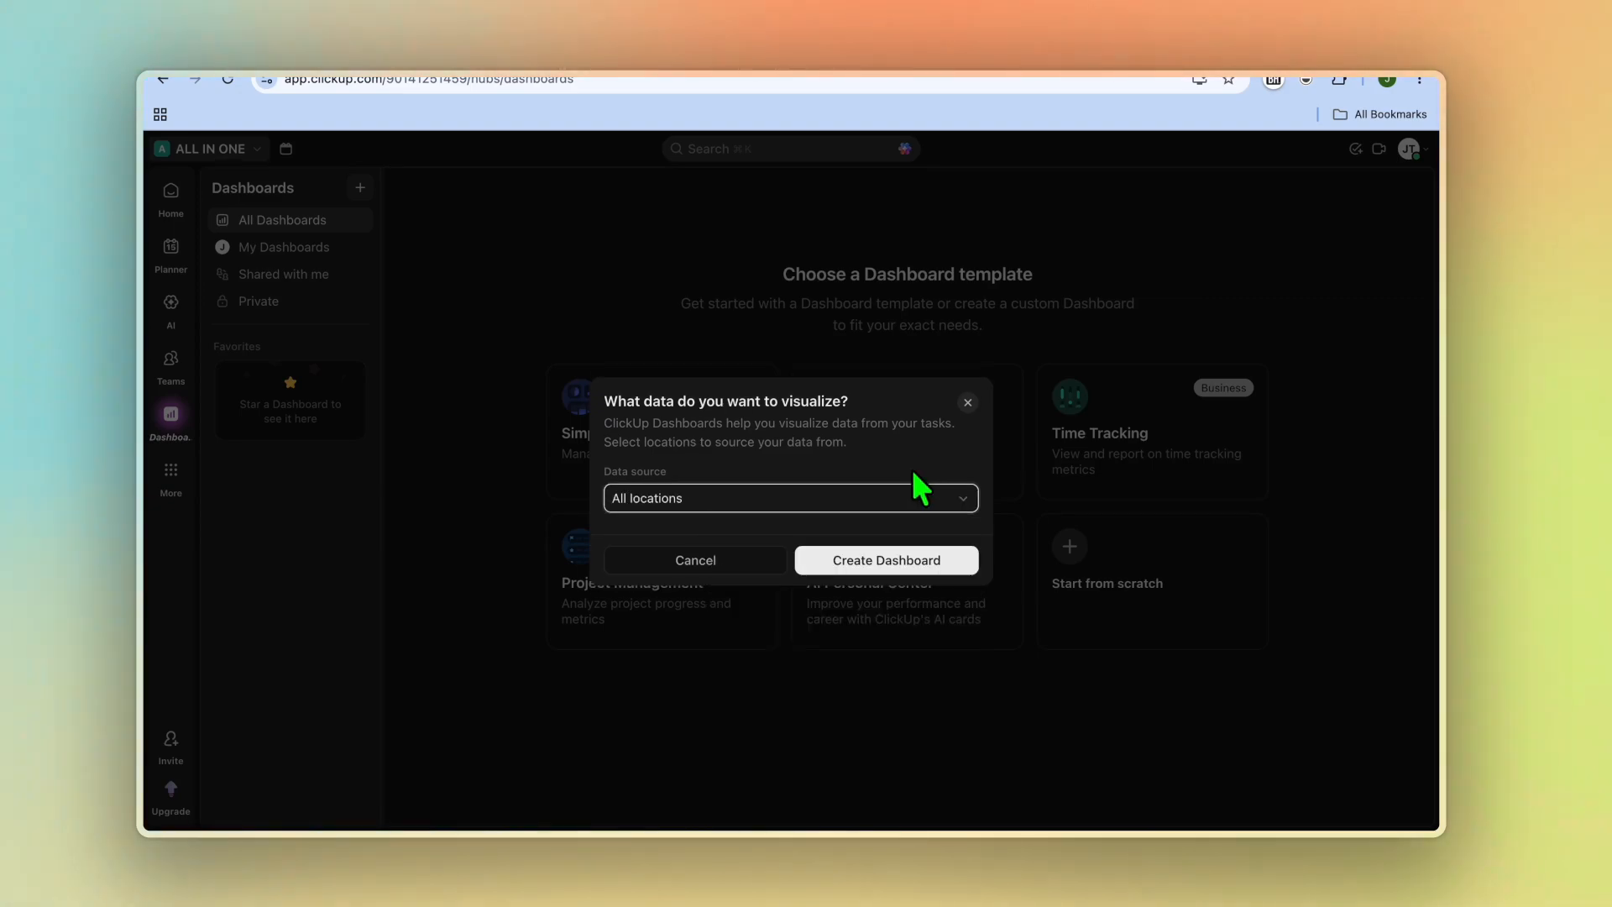
pyautogui.click(921, 562)
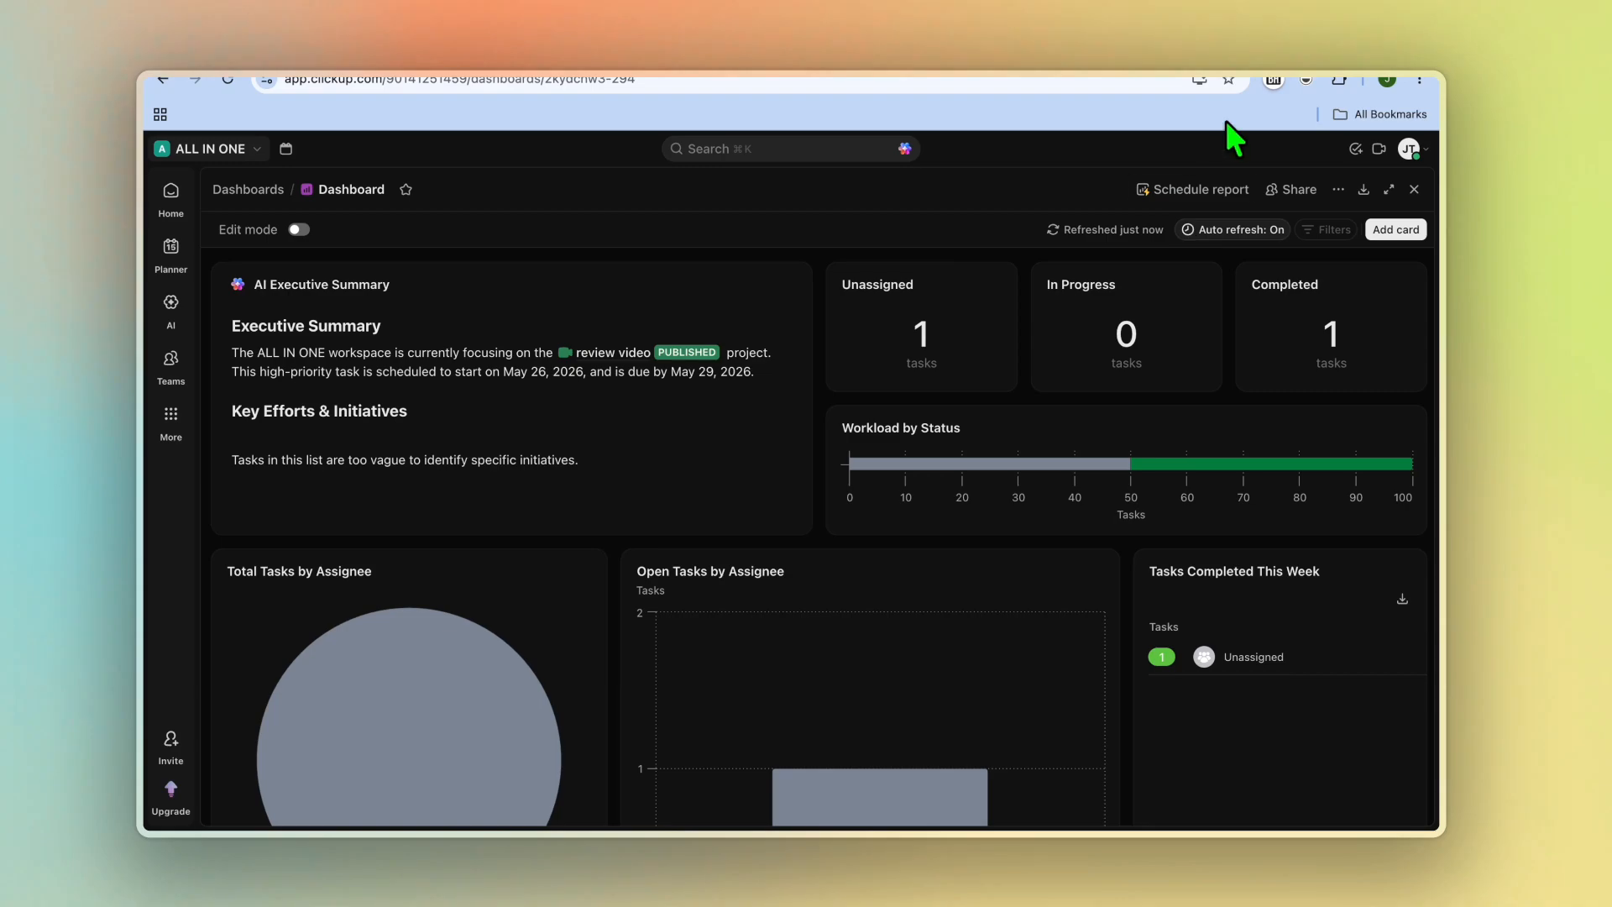
# Step: Switch to the ClickUp pricing page and compare the plans with monthly billing selected
pyautogui.click(1236, 47)
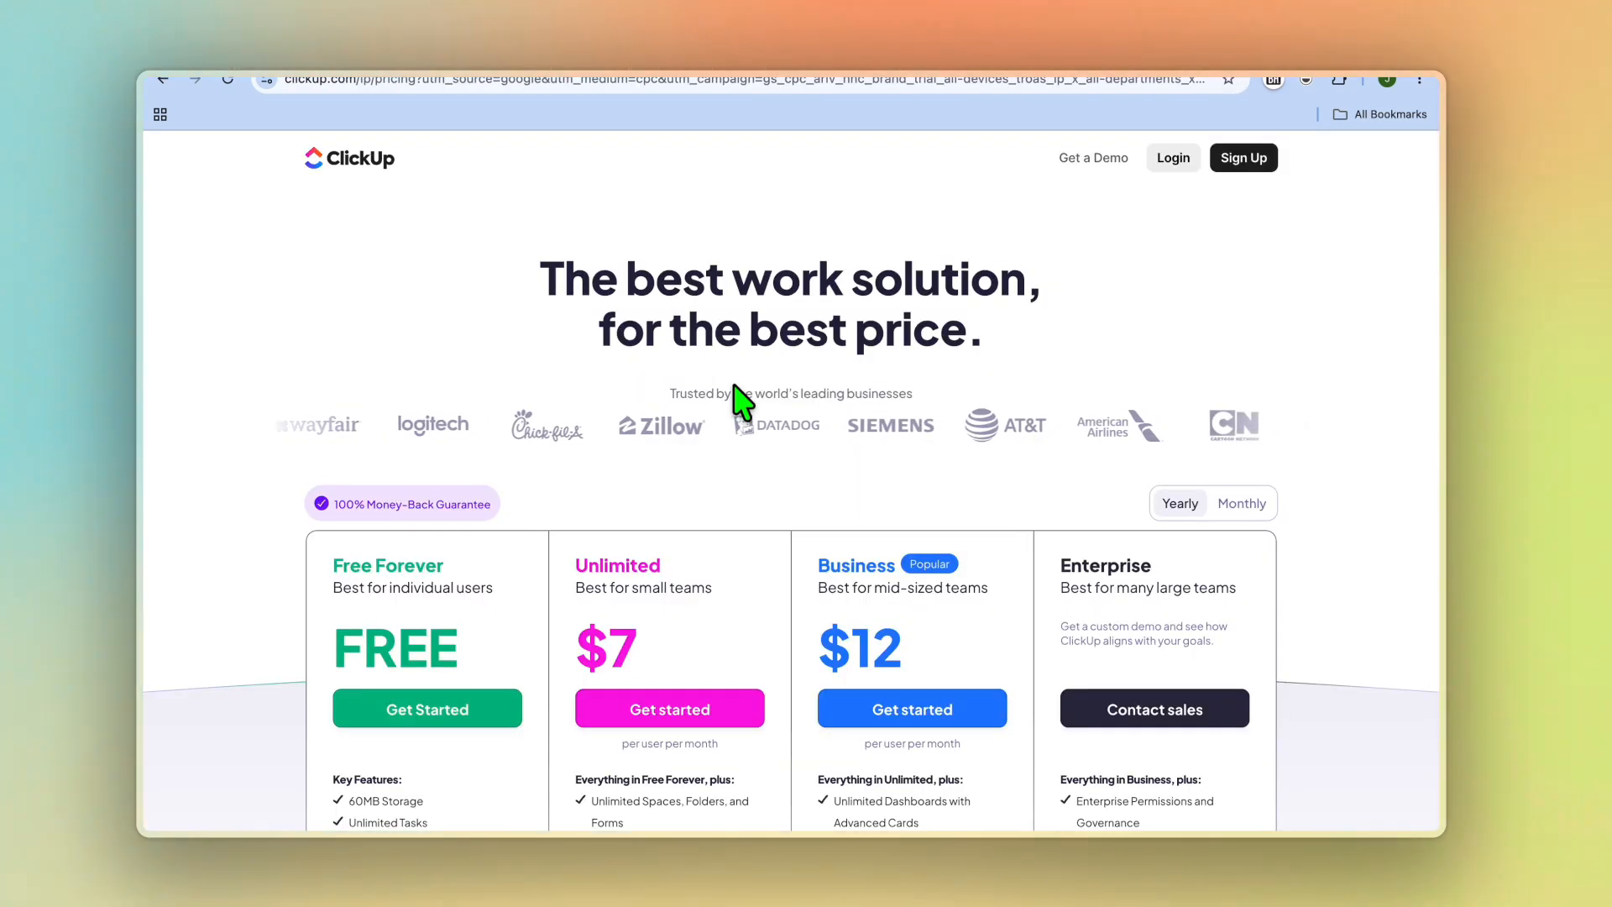
pyautogui.scroll(-2, 487, 512)
pyautogui.scroll(-2, 496, 525)
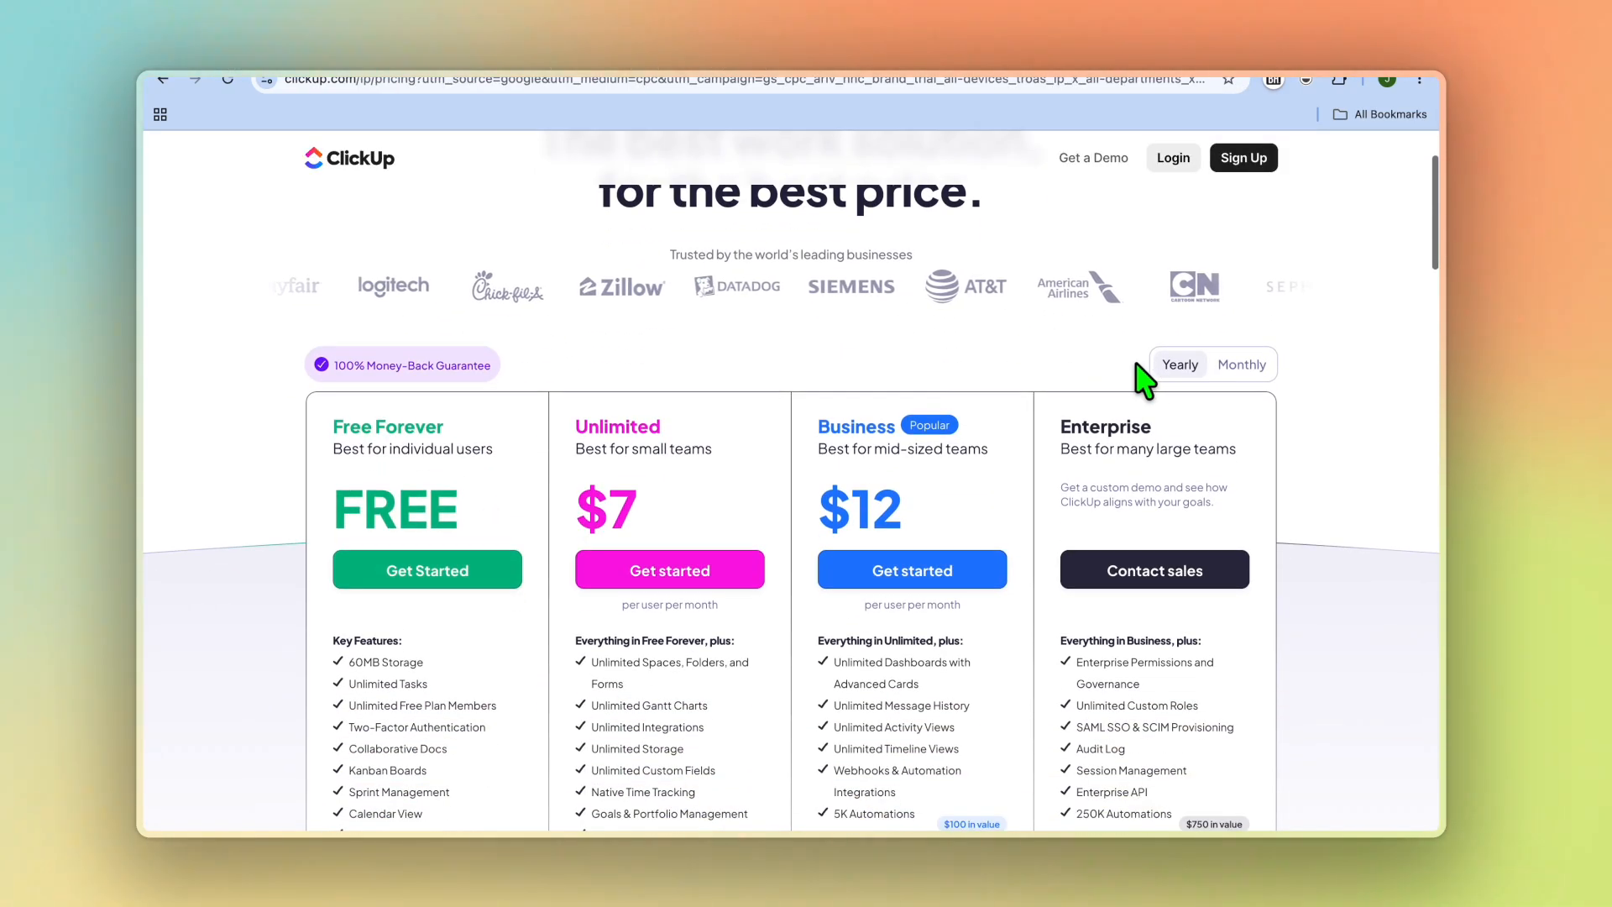
pyautogui.click(1242, 366)
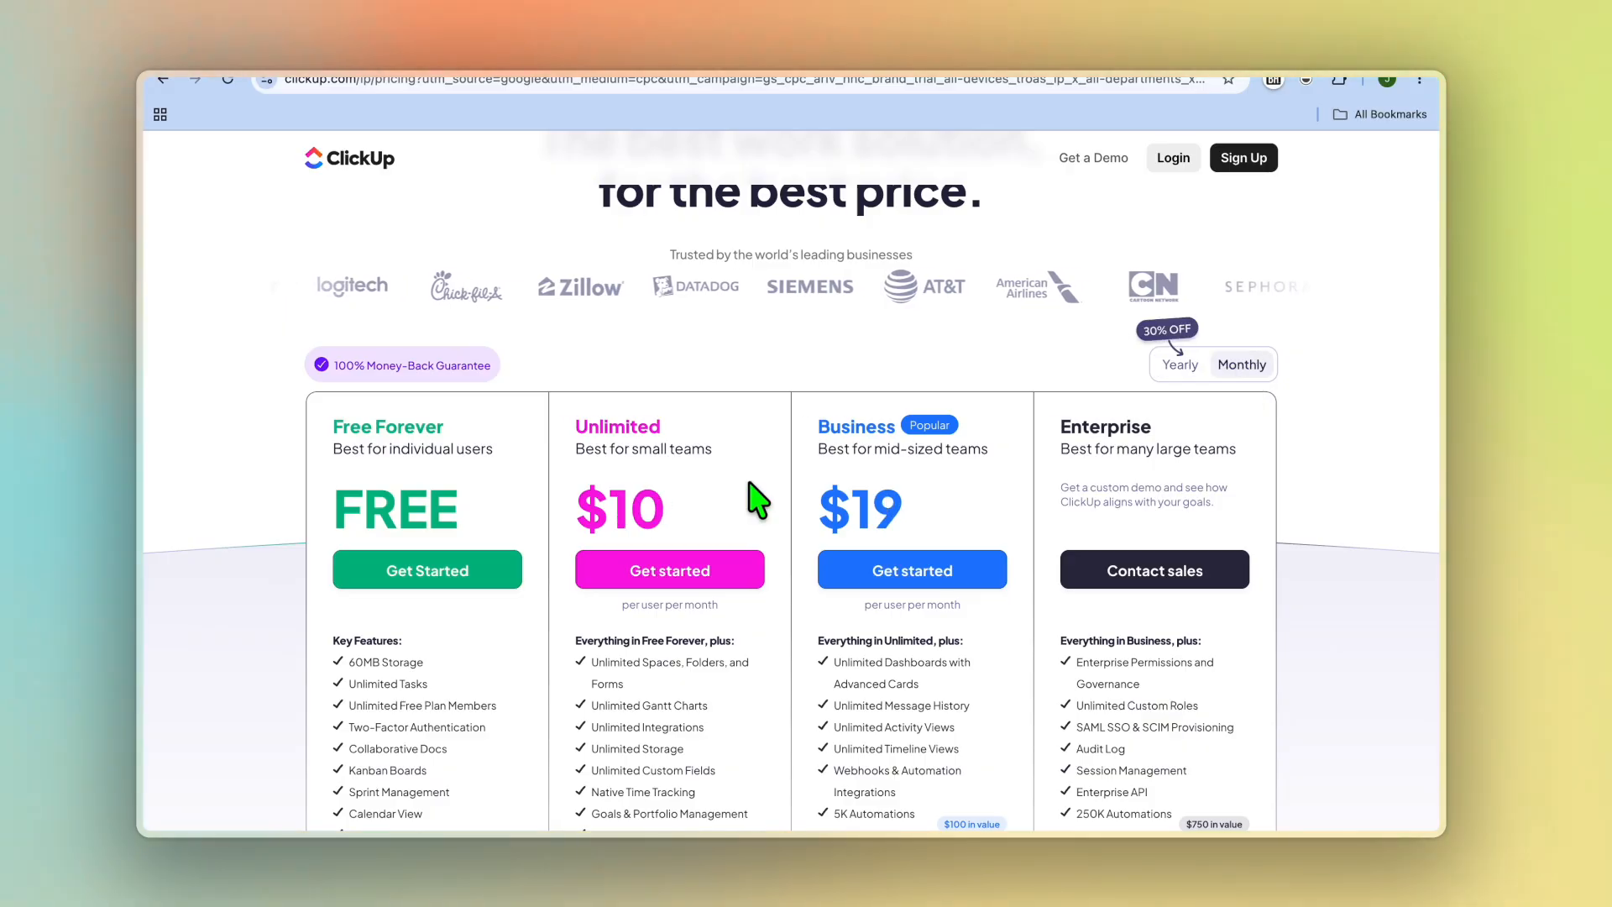
pyautogui.scroll(-4, 756, 500)
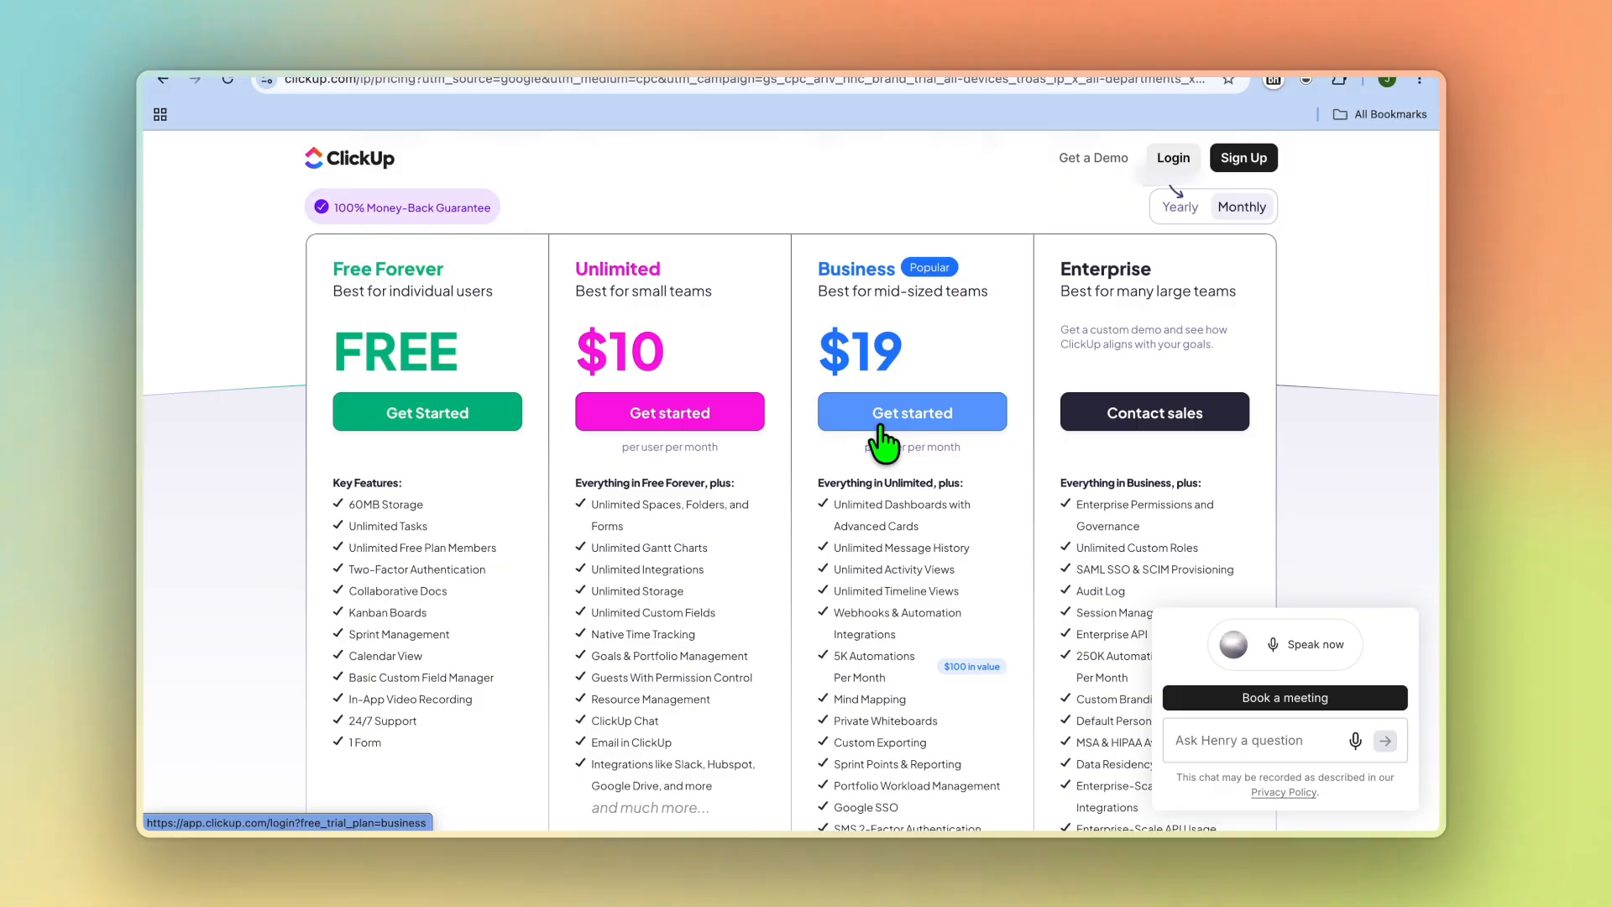
pyautogui.scroll(-1, 881, 440)
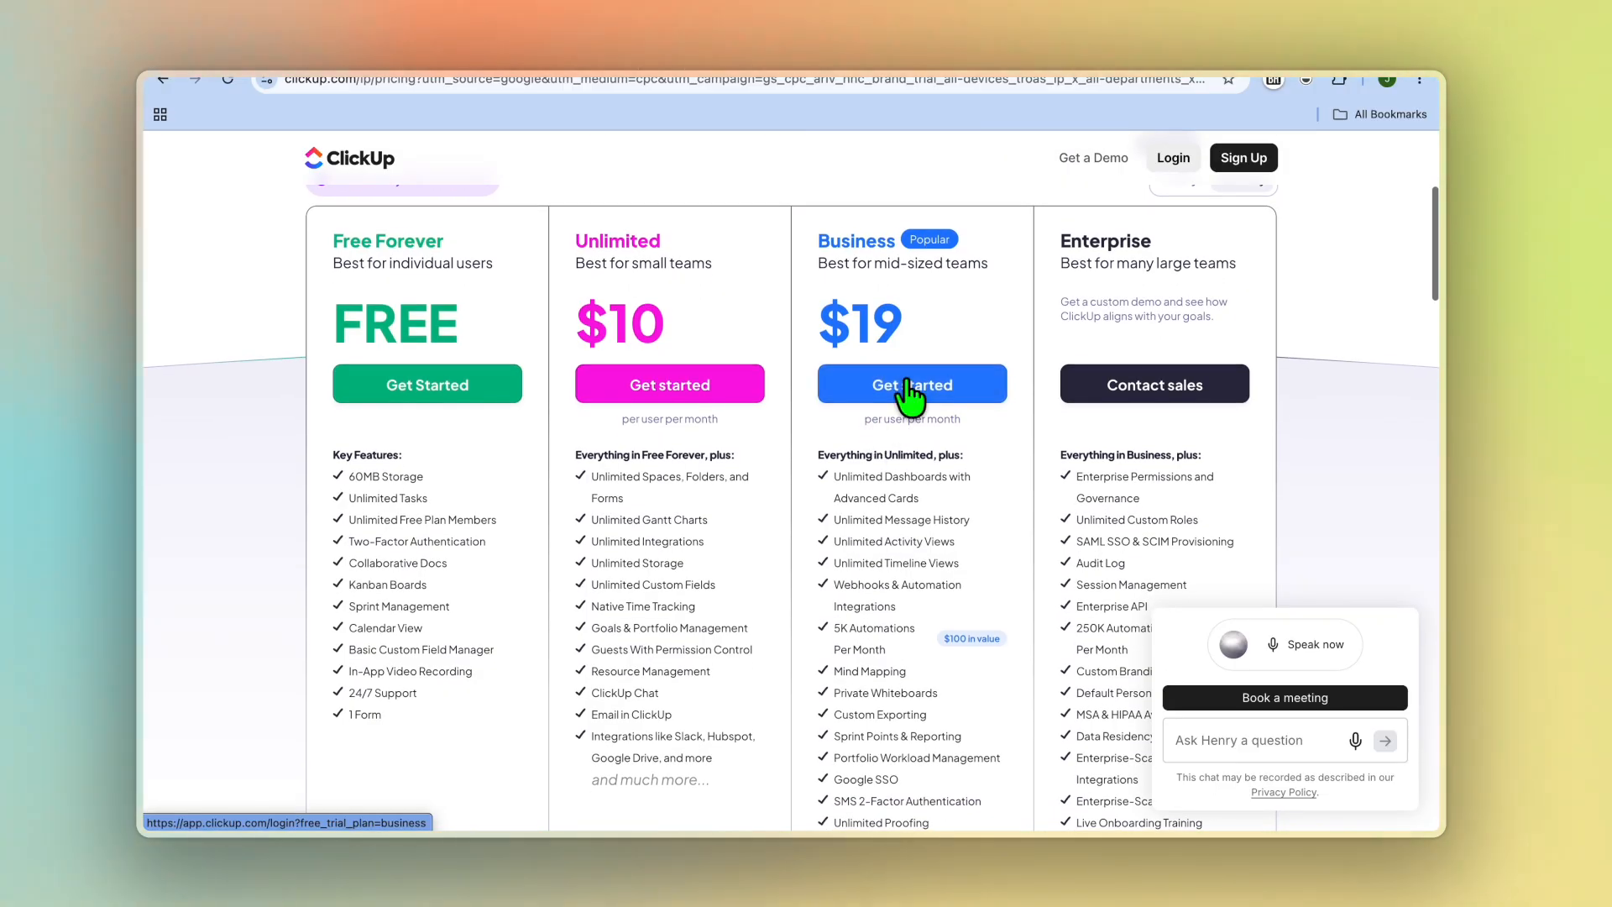